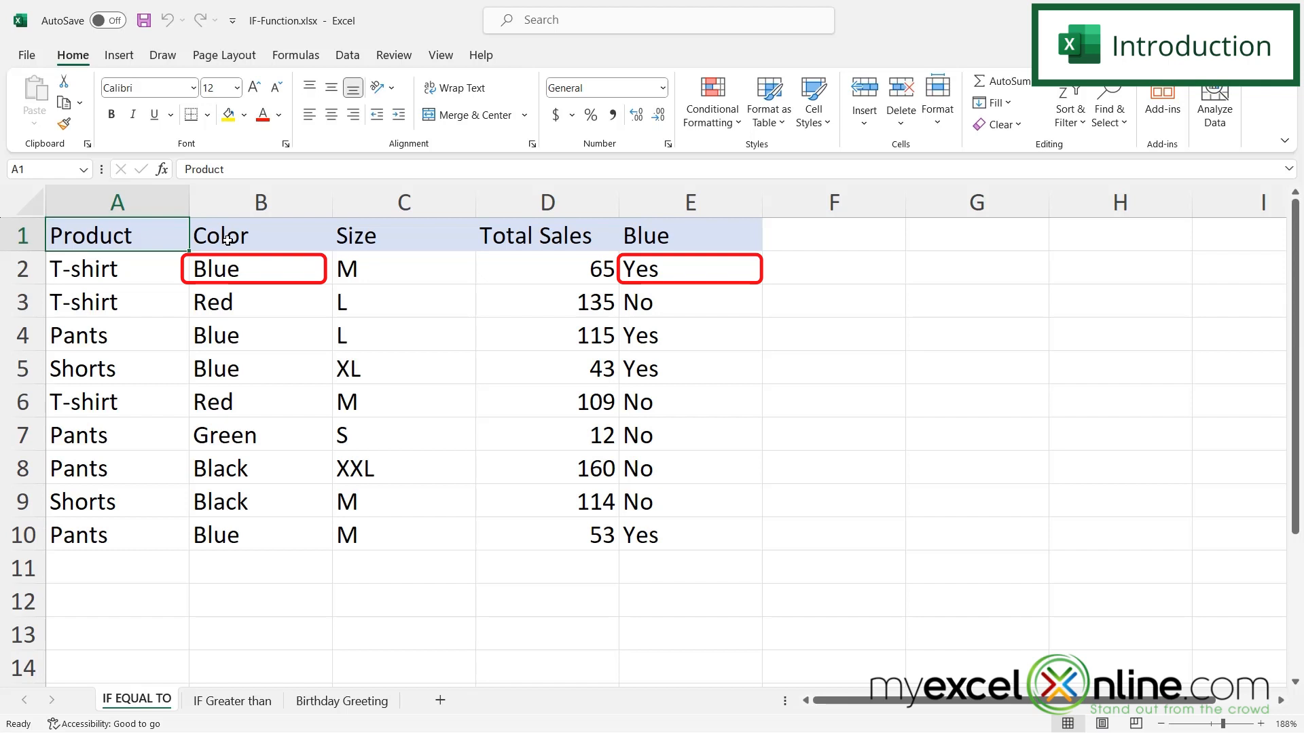
left_click(658, 201)
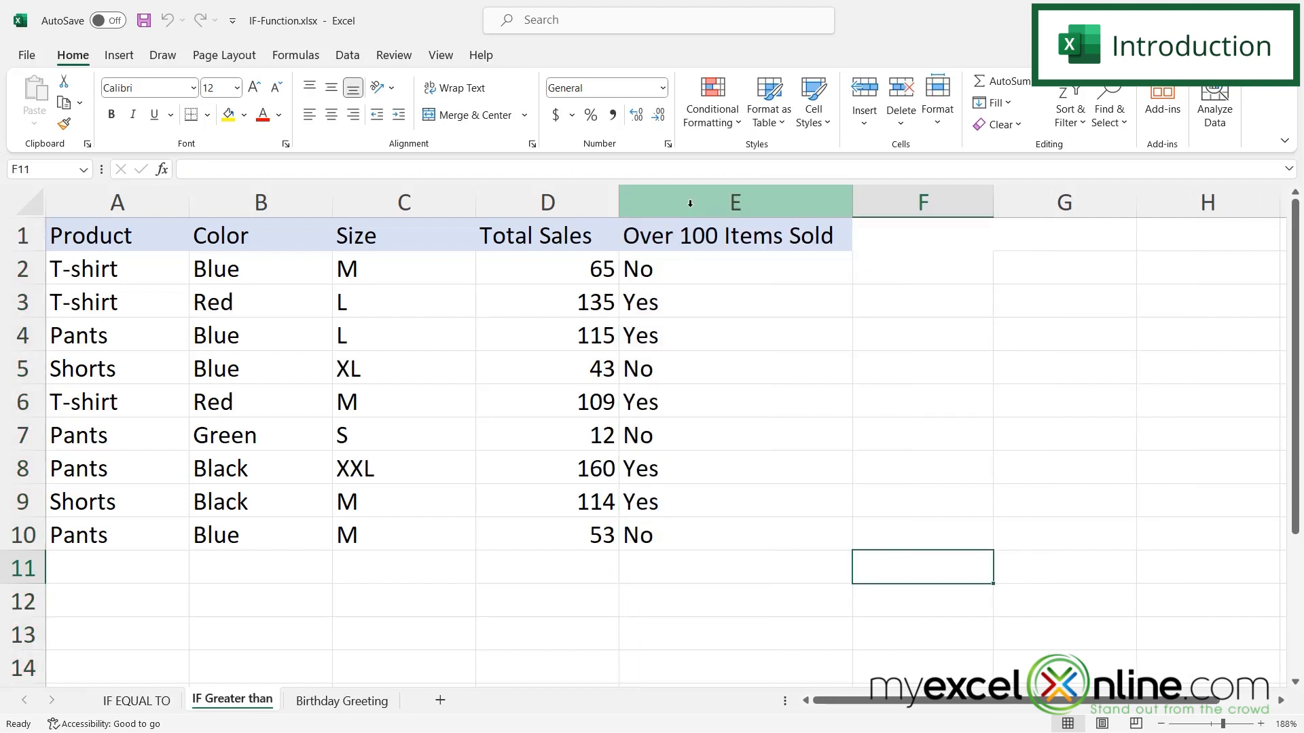
left_click(690, 203)
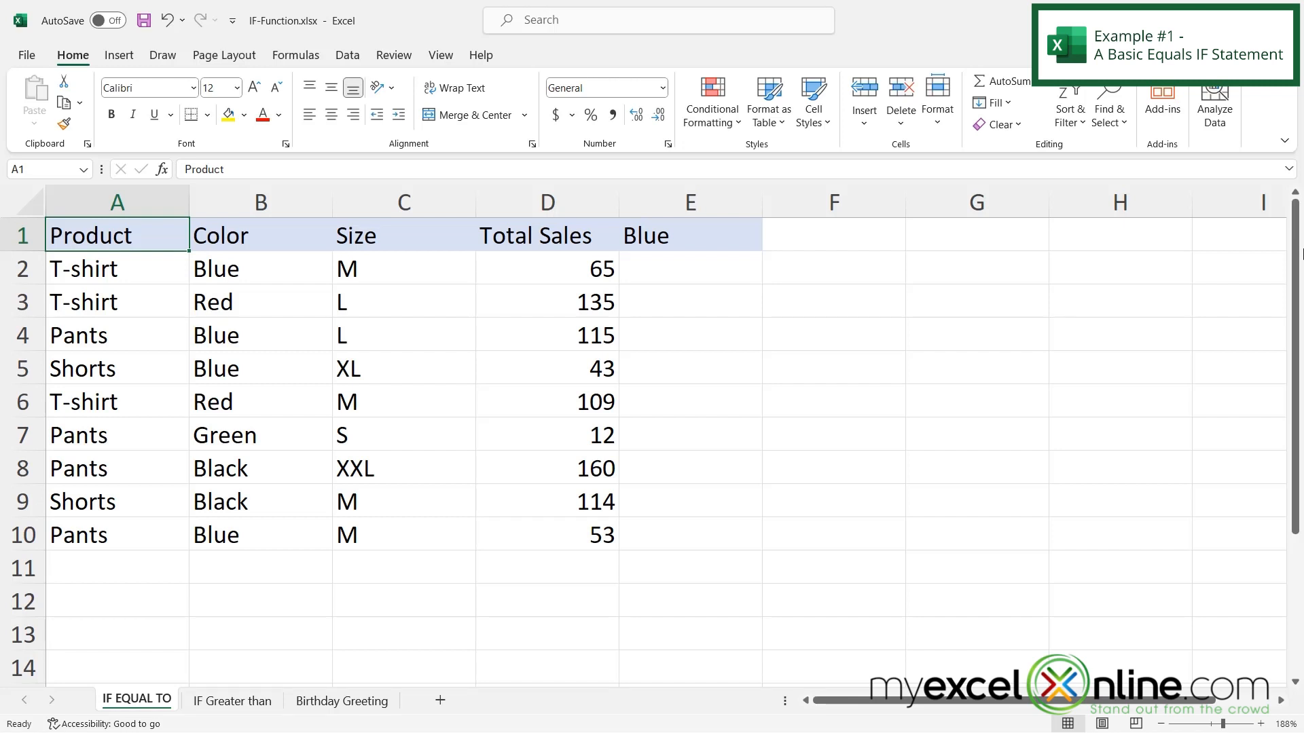
Enter the formula =IF(B2="Blue","Yes","No") in cell E2 of the IF EQUAL TO sheet
left_click(676, 277)
type("=if(")
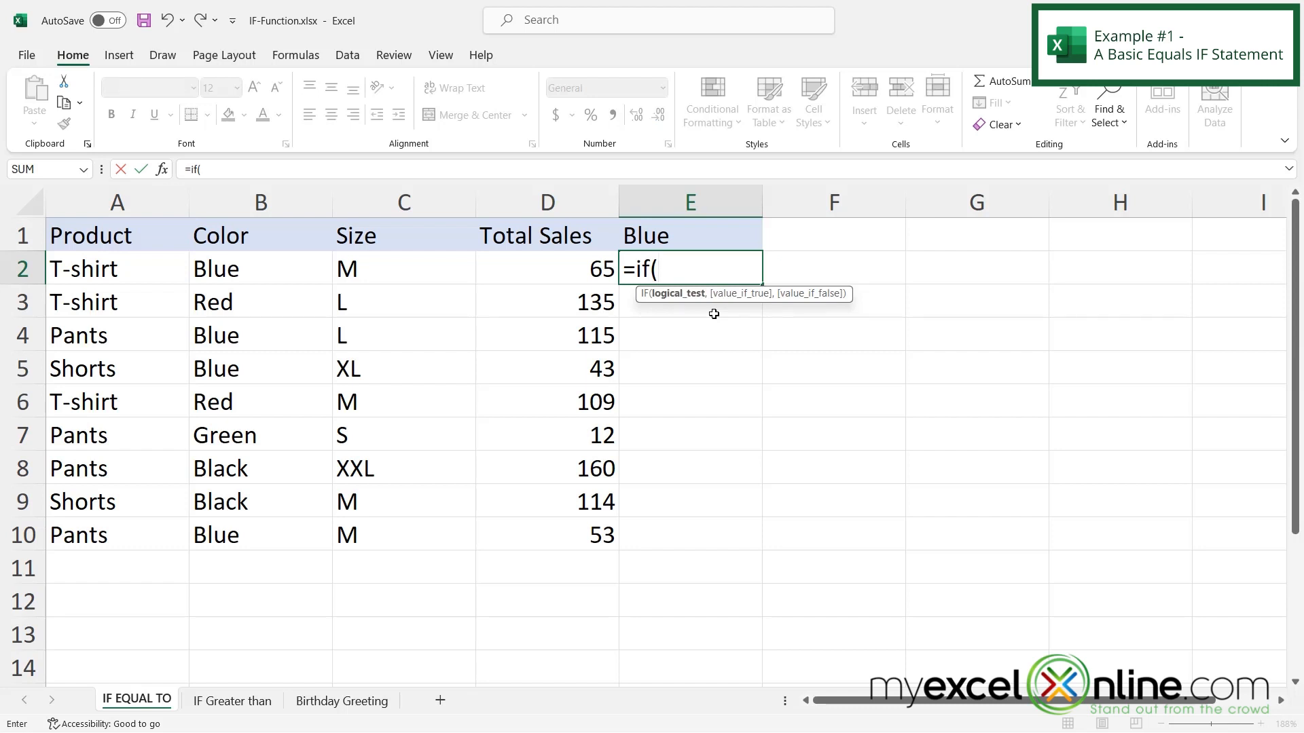
left_click(235, 271)
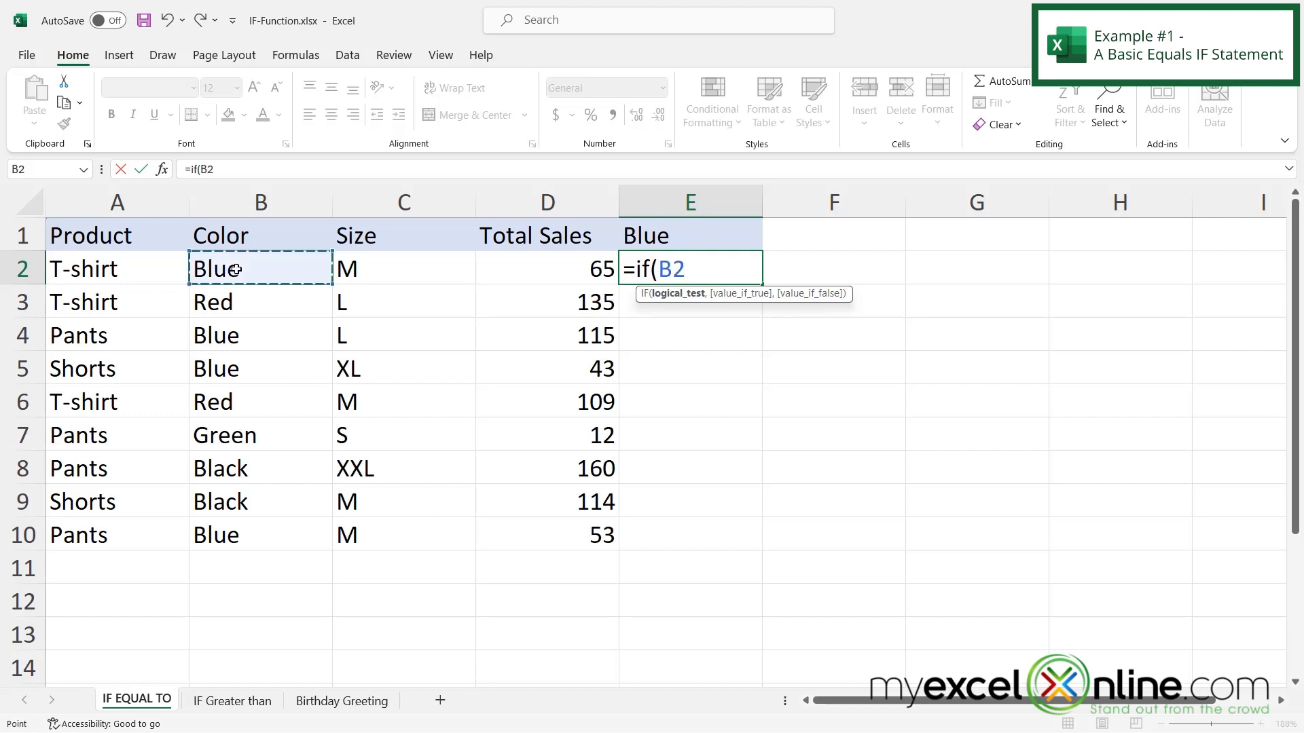
type("=\"Blue")
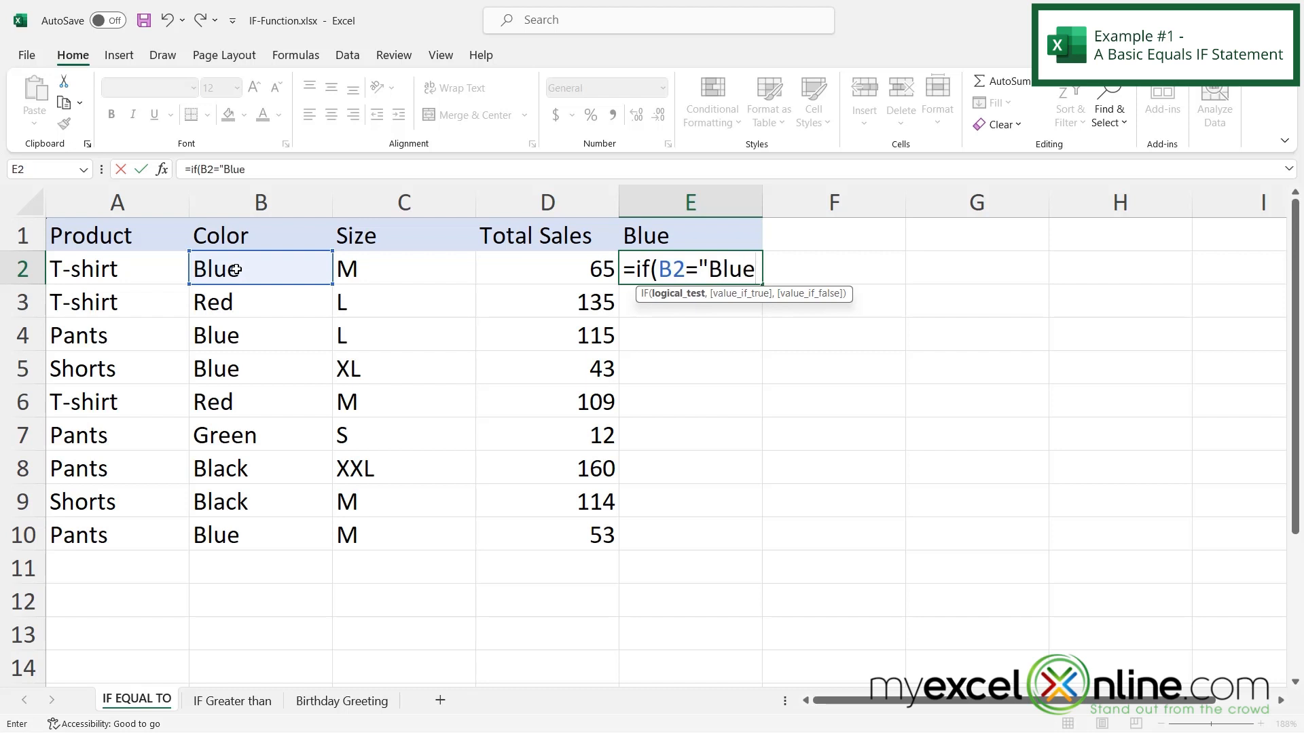
type("\",")
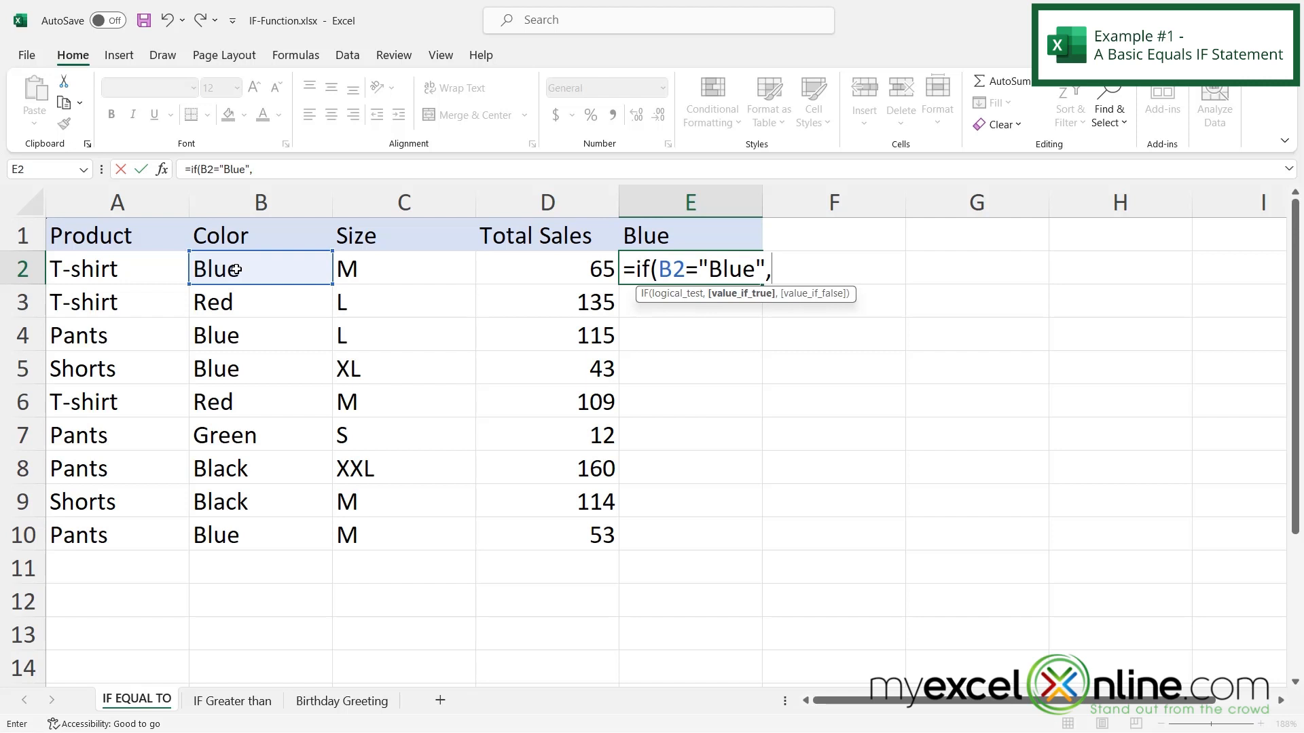
type("\"Yes\",\"N")
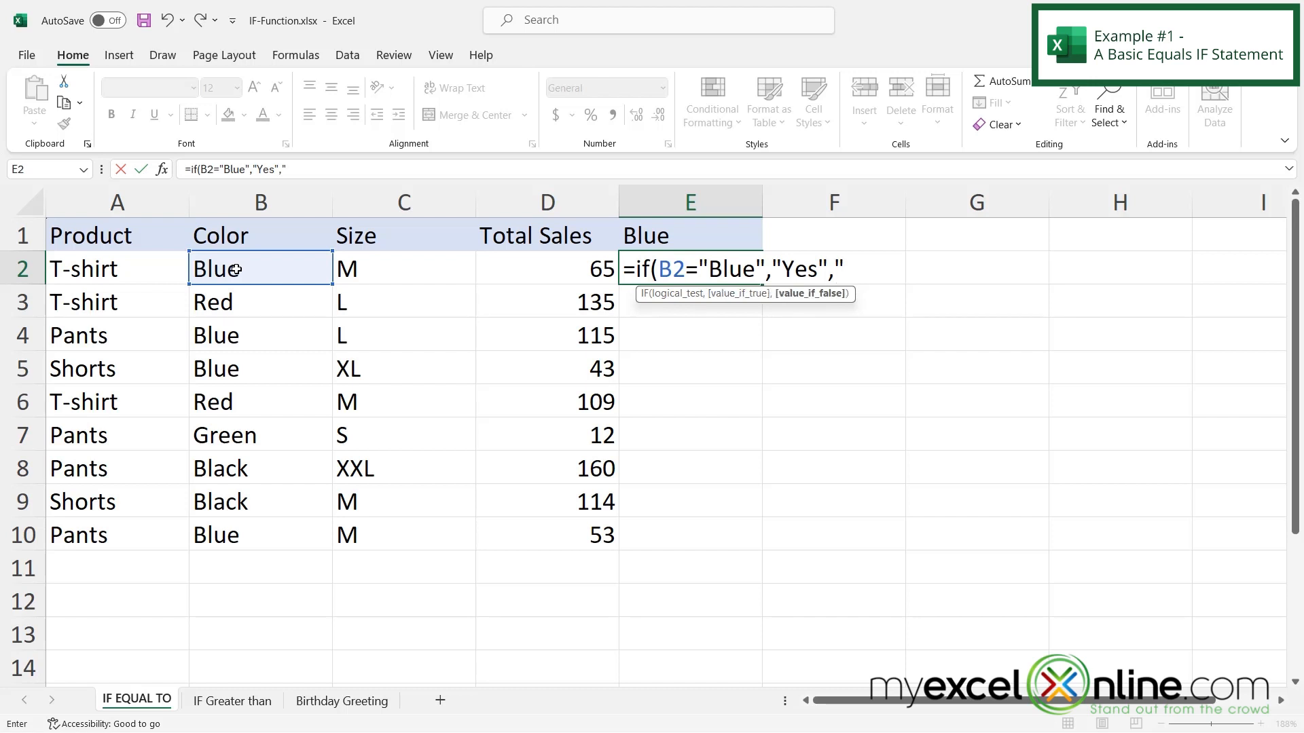
type("o\")")
key("Return")
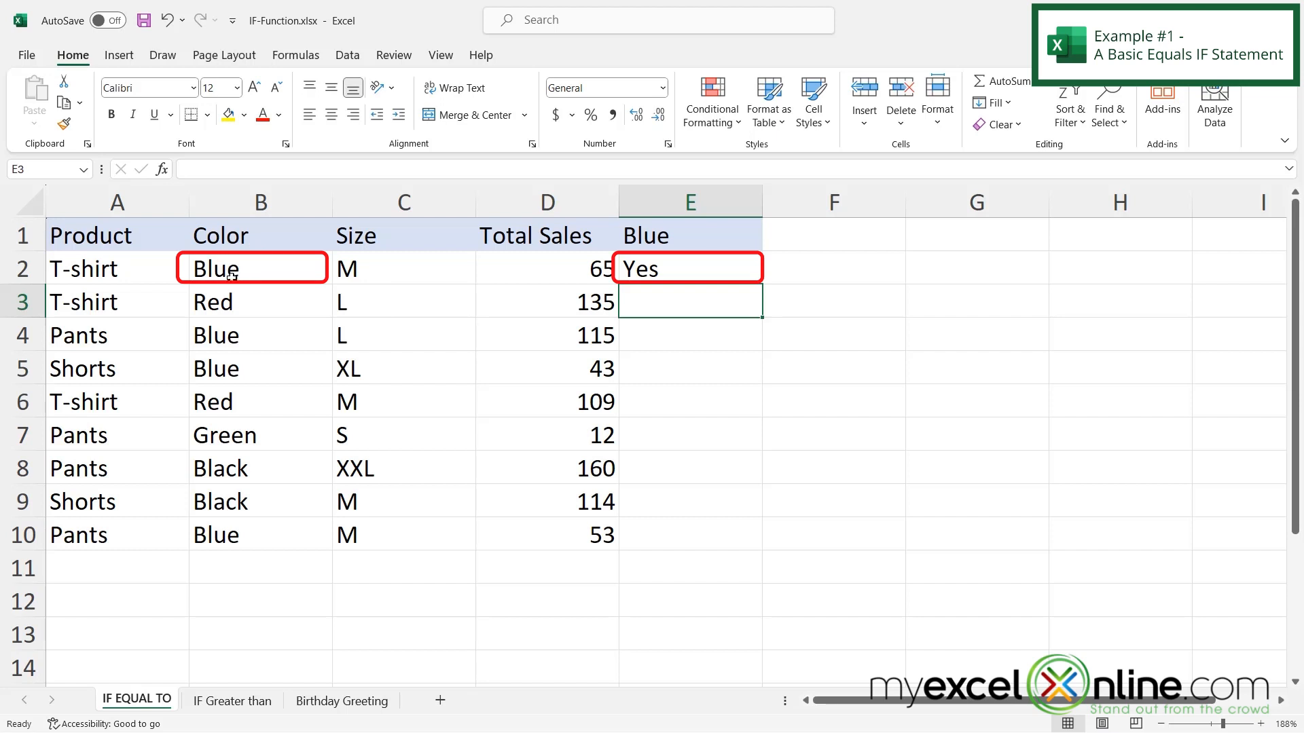
Fill the E2 formula down the Blue column to row 10 and check the results in E3 to E6
left_click(677, 272)
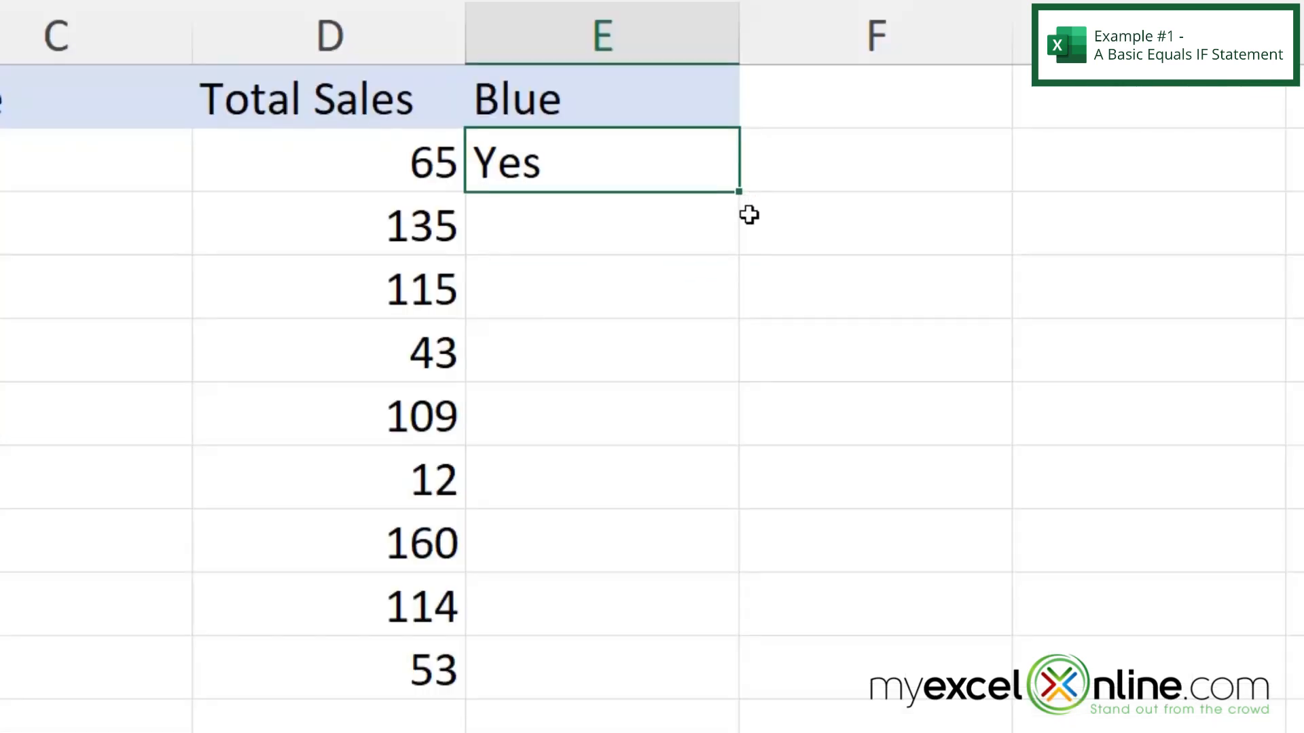
double_click(739, 191)
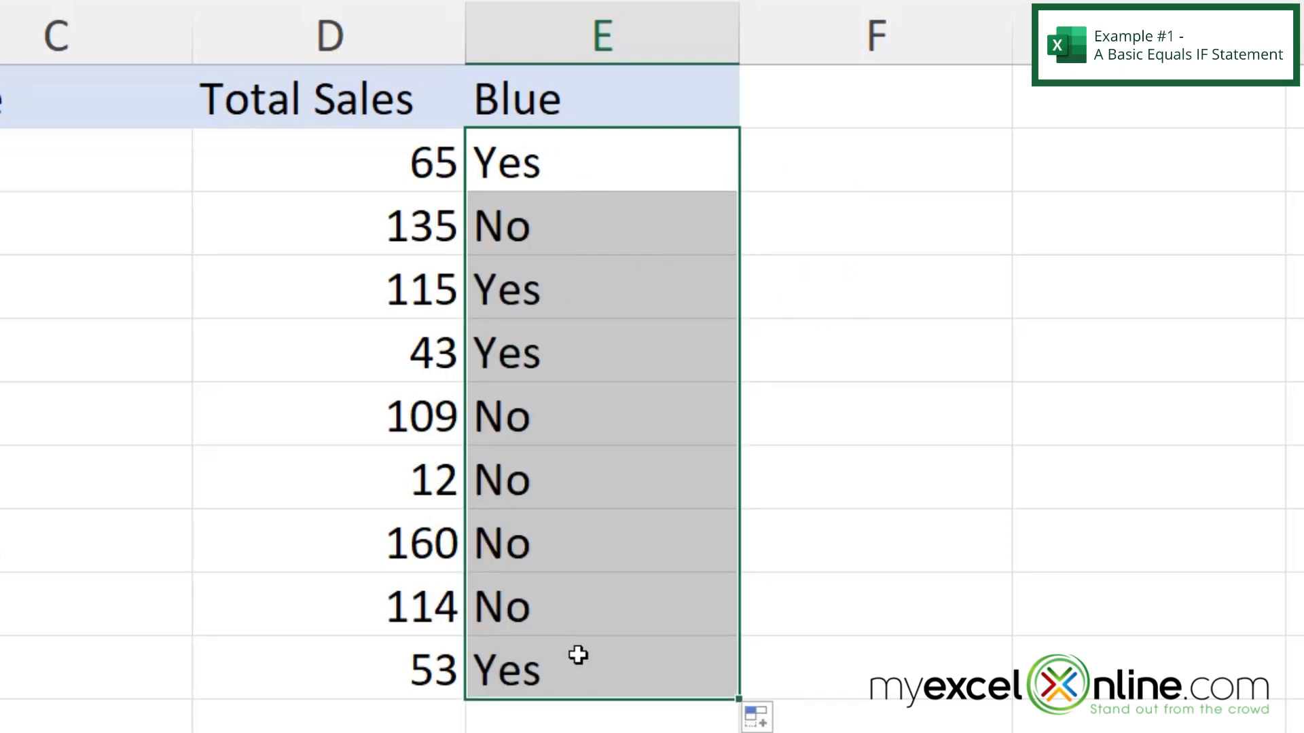
left_click(530, 226)
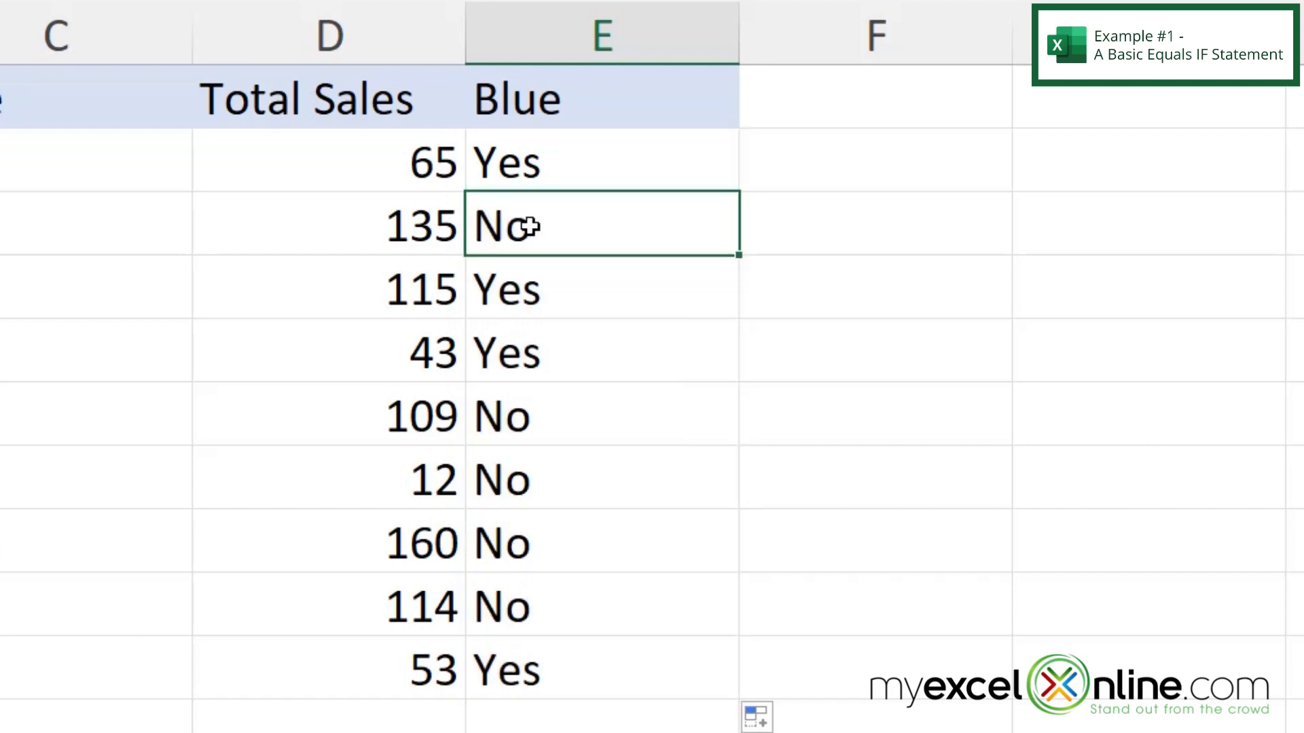
left_click(537, 292)
left_click(533, 355)
left_click(532, 421)
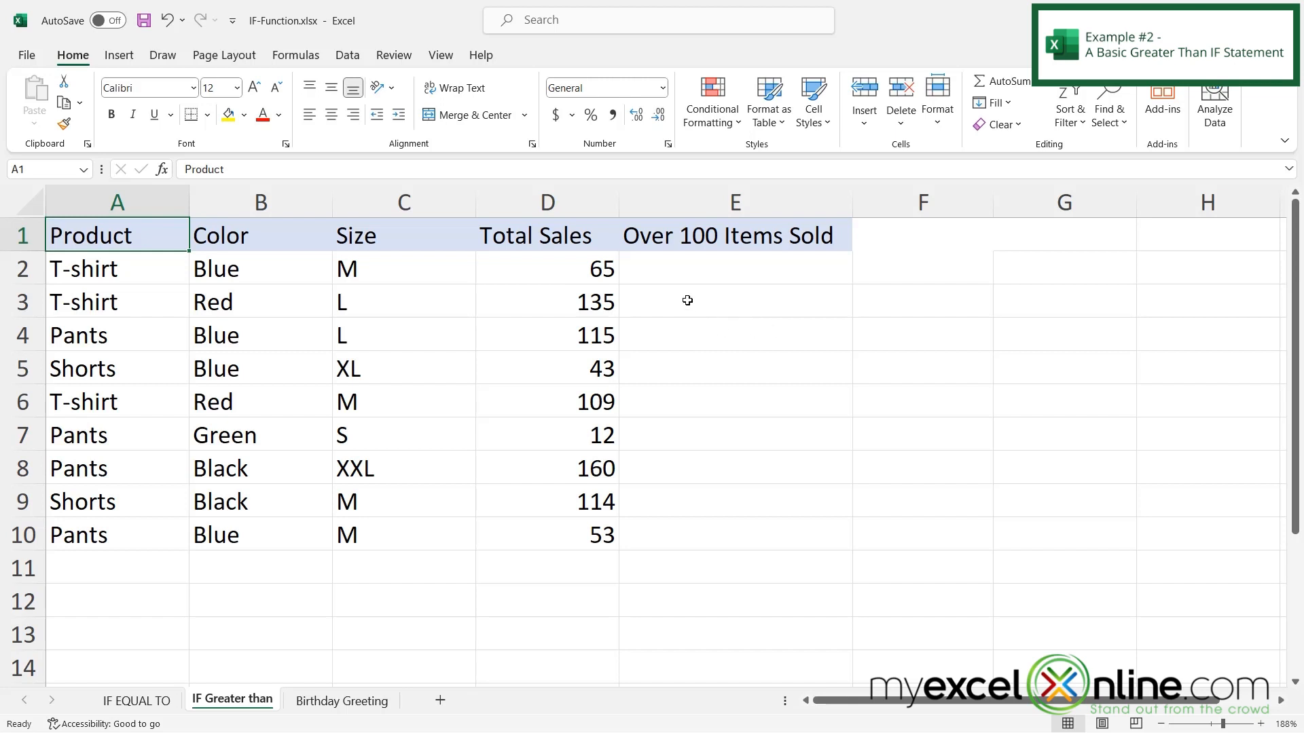
Enter the formula =IF(D2>100,"Yes","No") in cell E2 of the IF Greater than sheet
left_click(668, 269)
type("=if(")
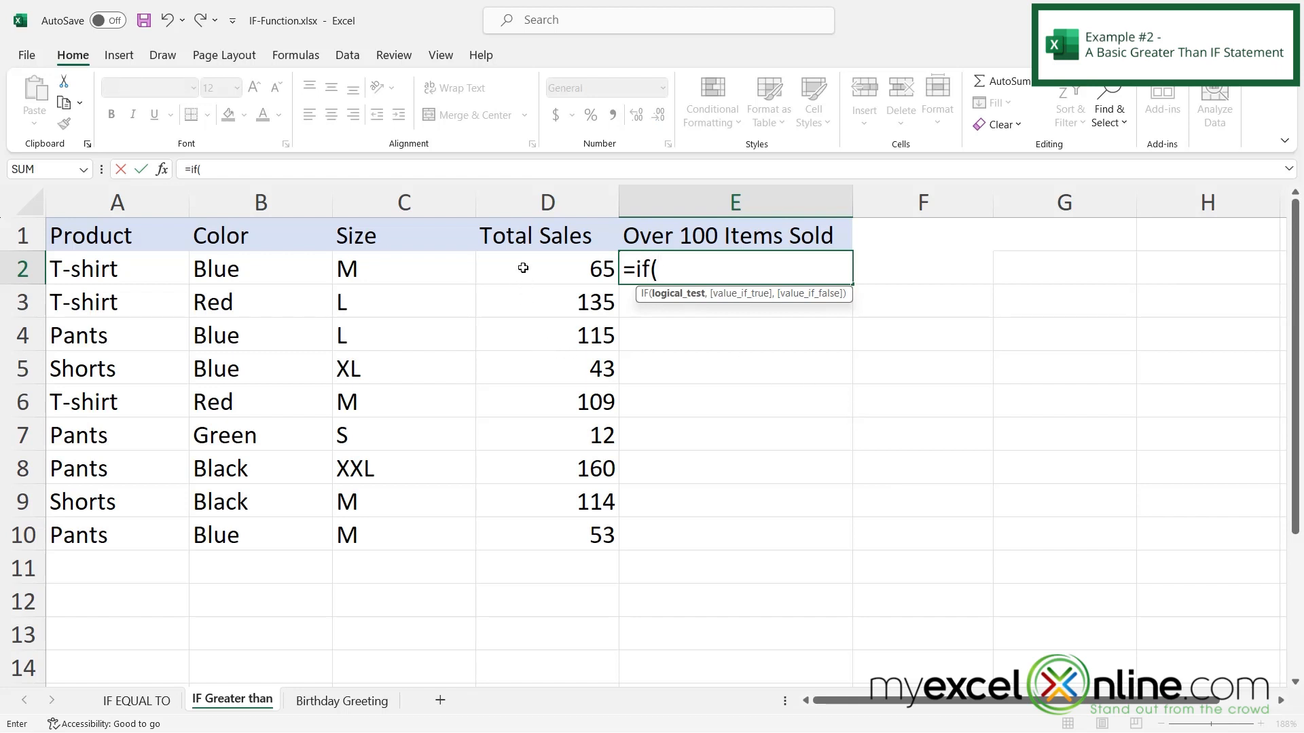
left_click(523, 268)
type(">100")
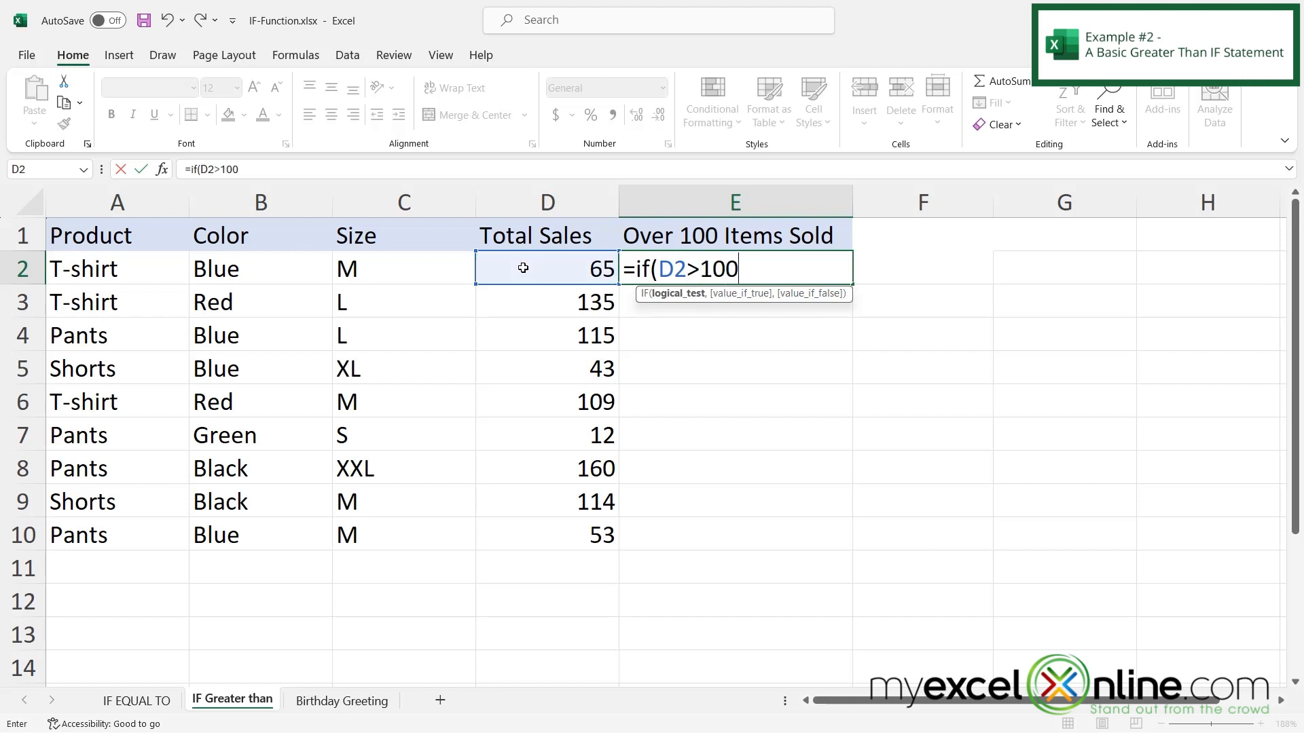
type(",")
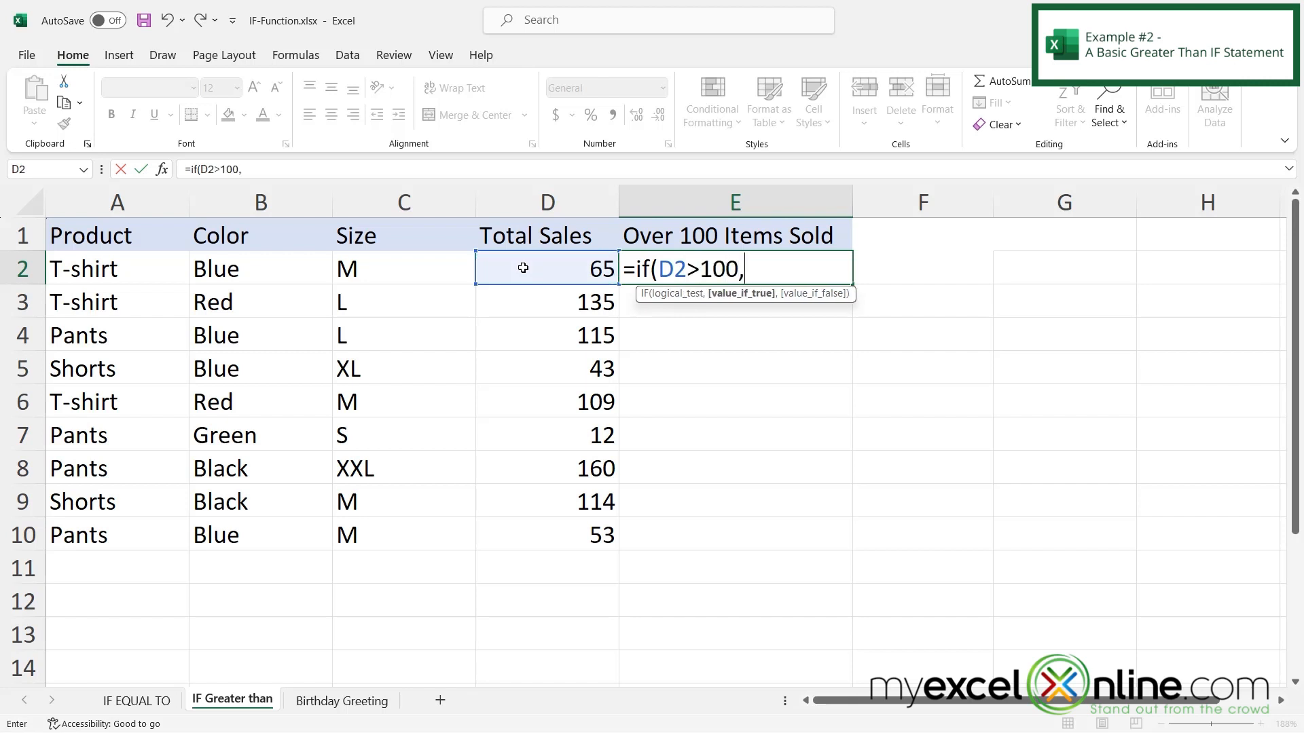
type("\"Yes\",")
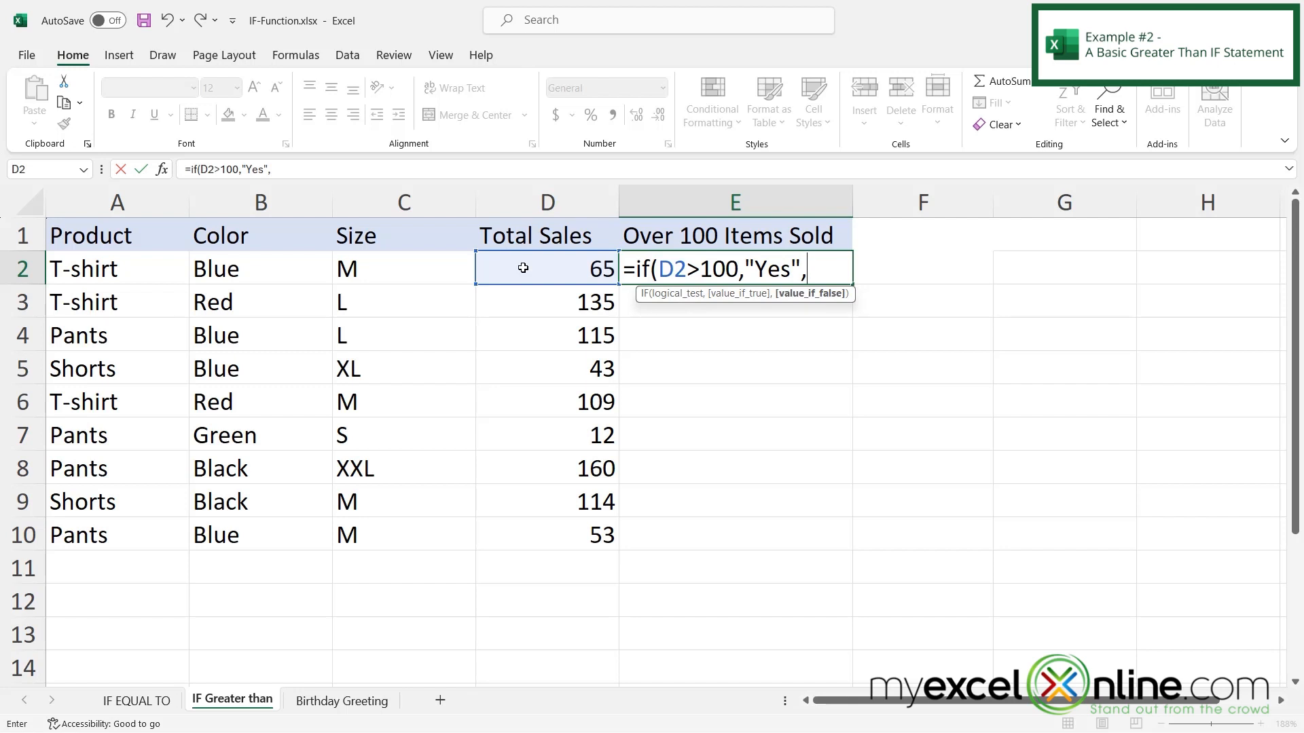
type("\"No\")")
key("Return")
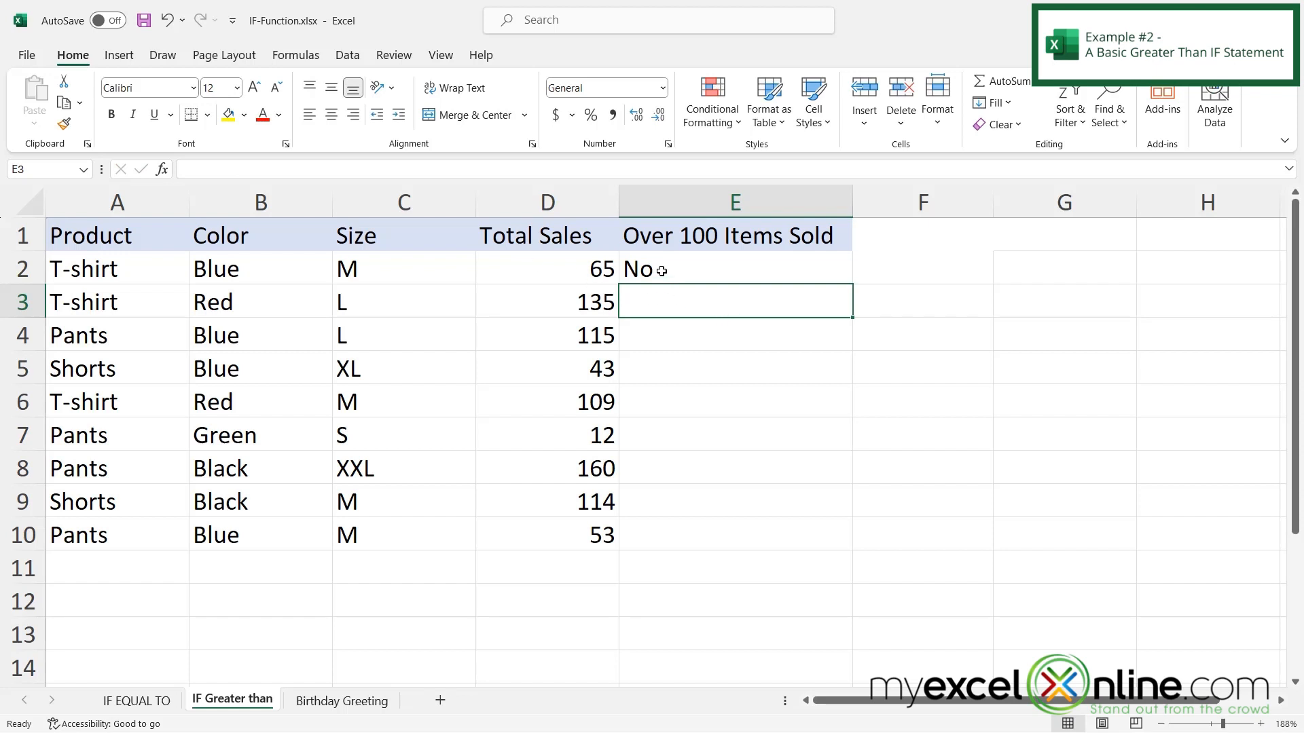
Fill the E2 formula down the Over 100 Items Sold column to row 10 and select the Yes results to review them
left_click(661, 270)
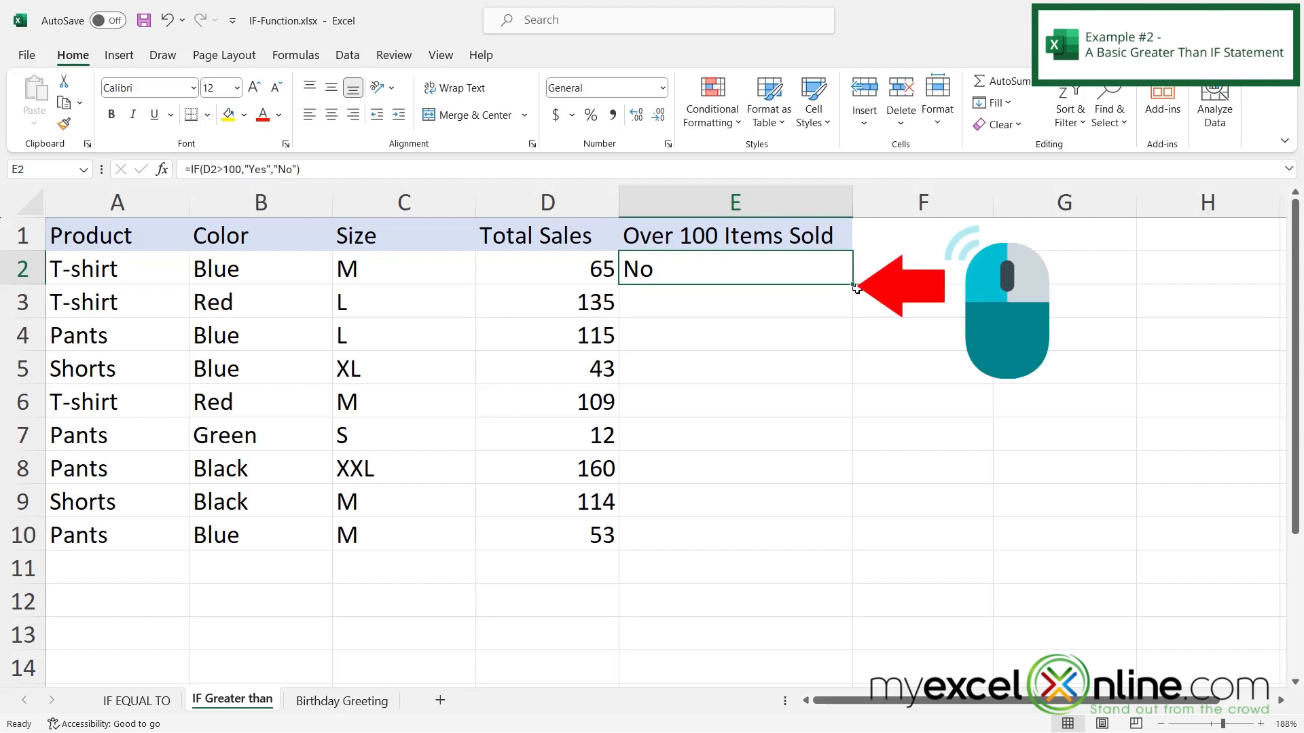
double_click(852, 284)
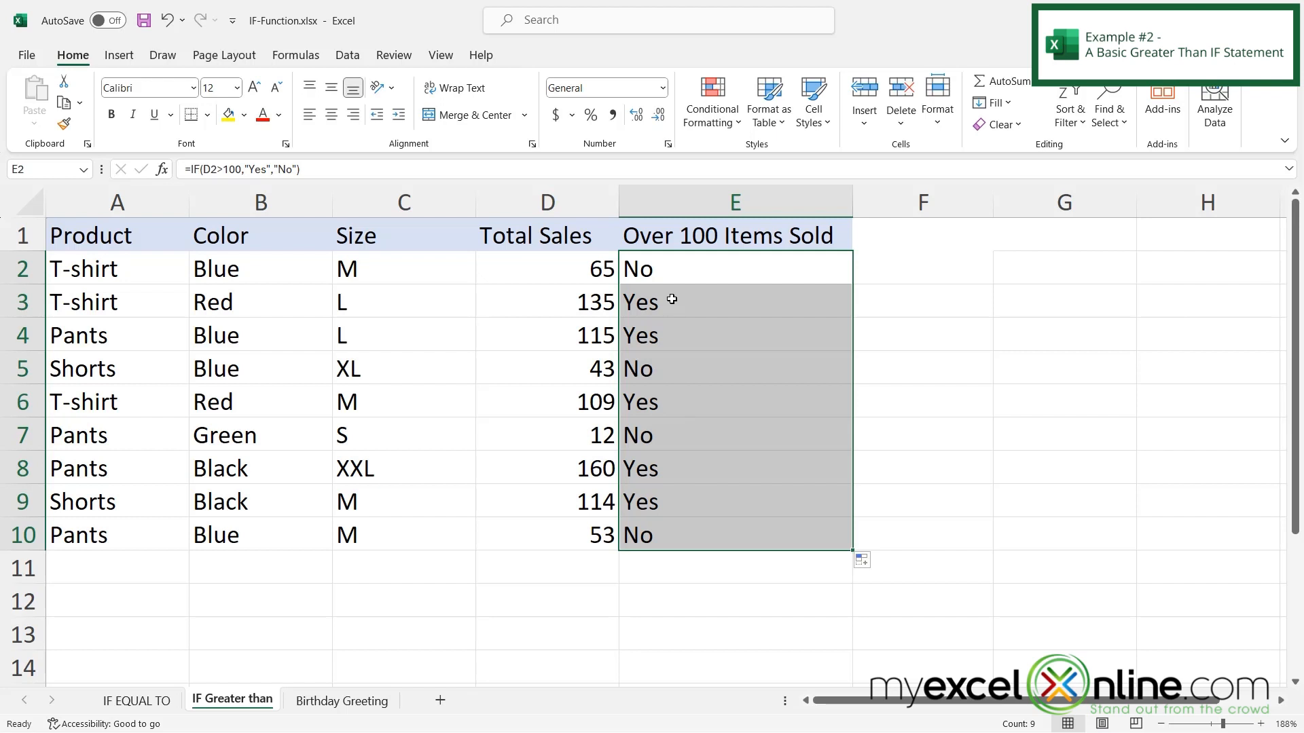
left_click_drag(670, 302, 666, 336)
left_click(652, 404, "ctrl")
left_click_drag(643, 475, 646, 507)
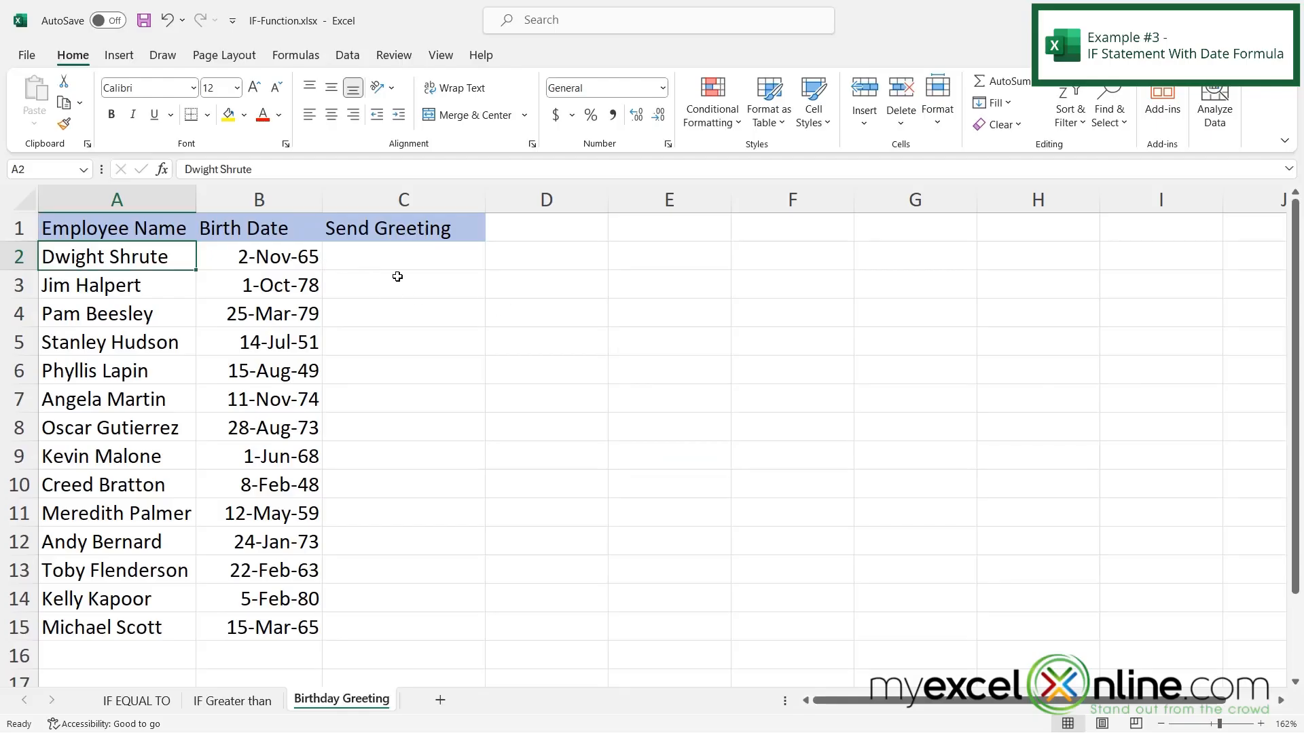
Begin an IF formula in C2 of the Birthday Greeting sheet with a DATE function whose year argument is YEAR(TODAY())
left_click(362, 259)
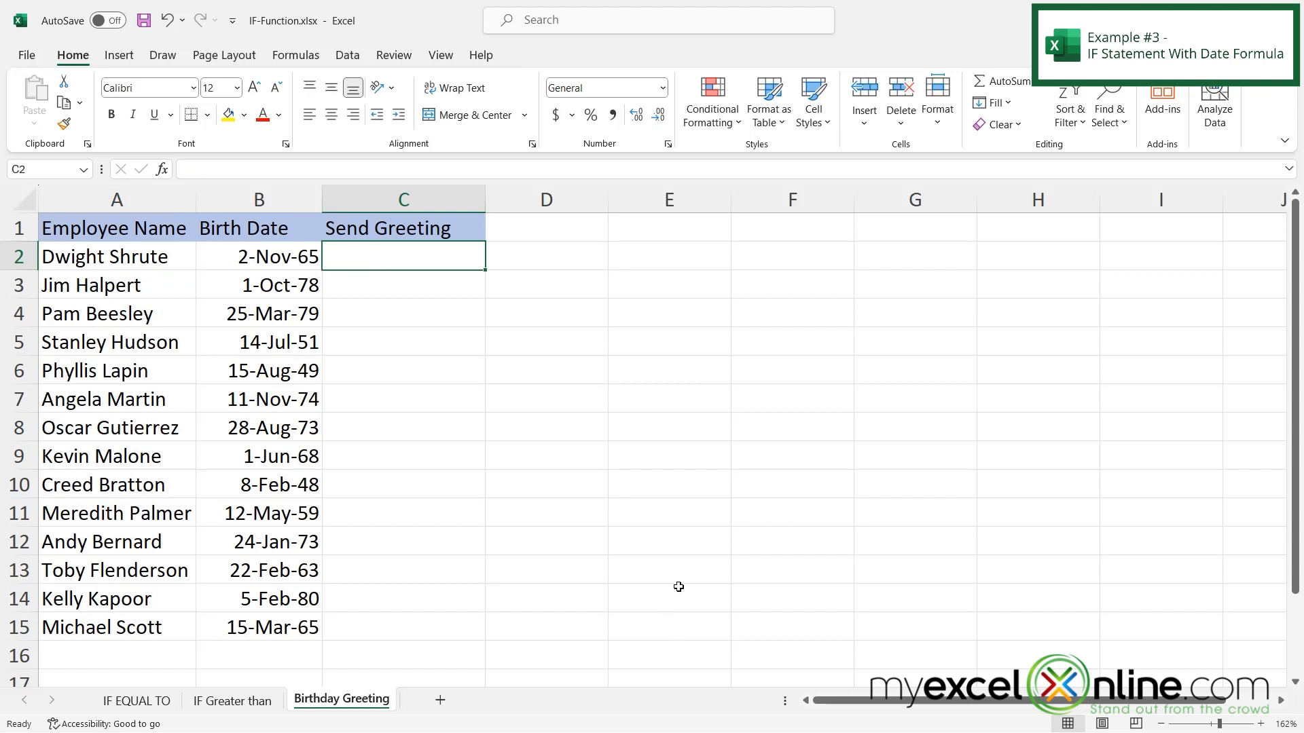
type("=if(")
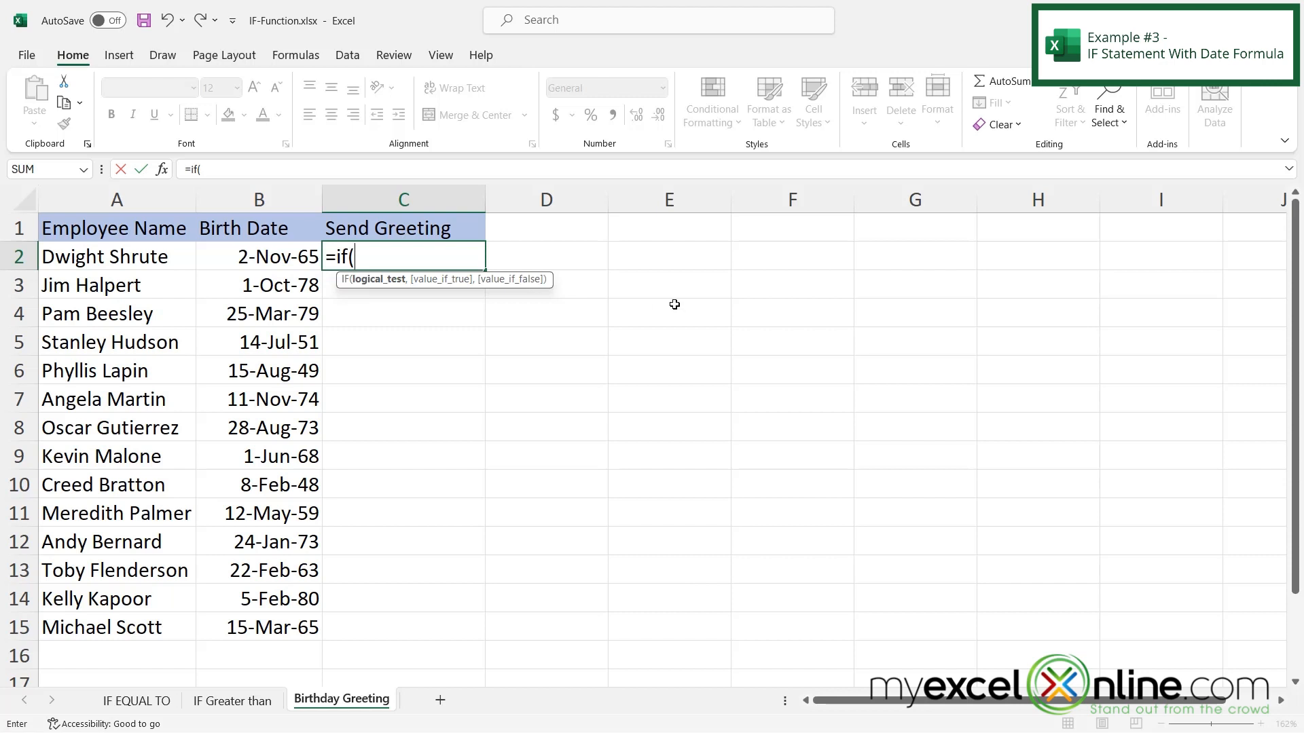
type("date(")
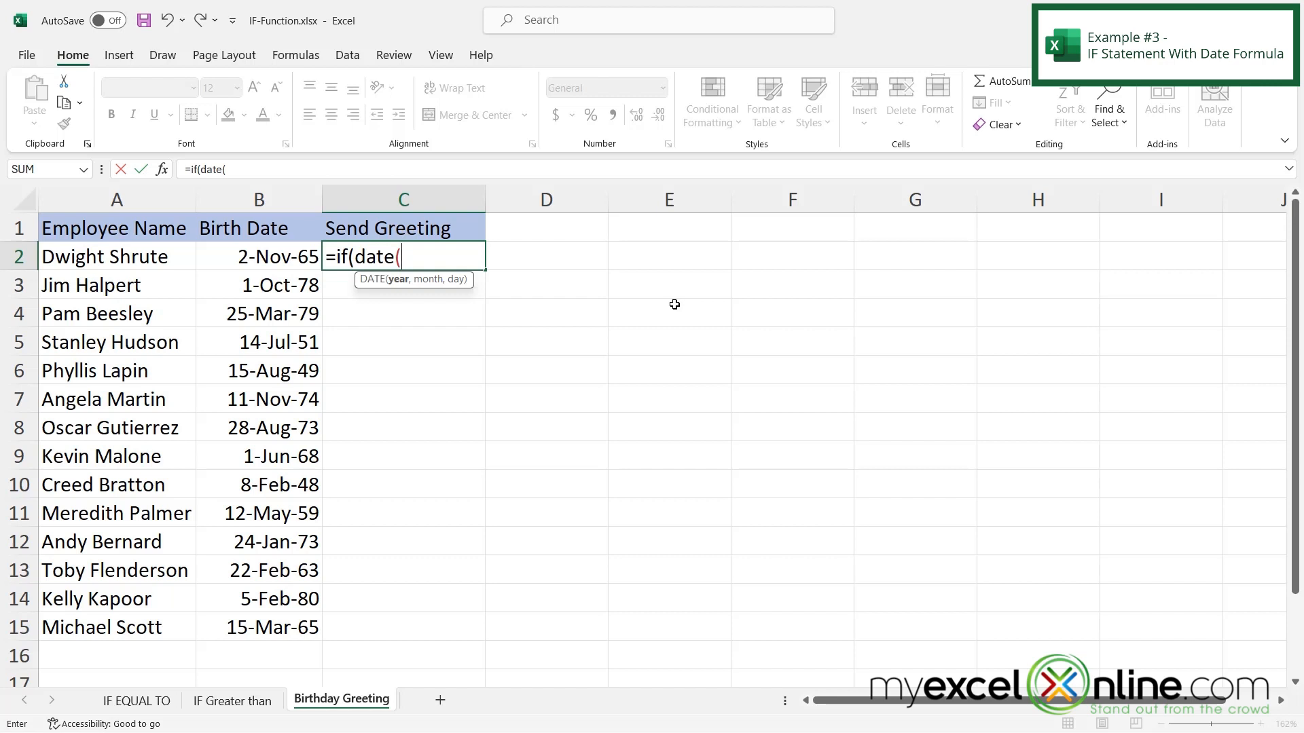
type("year(")
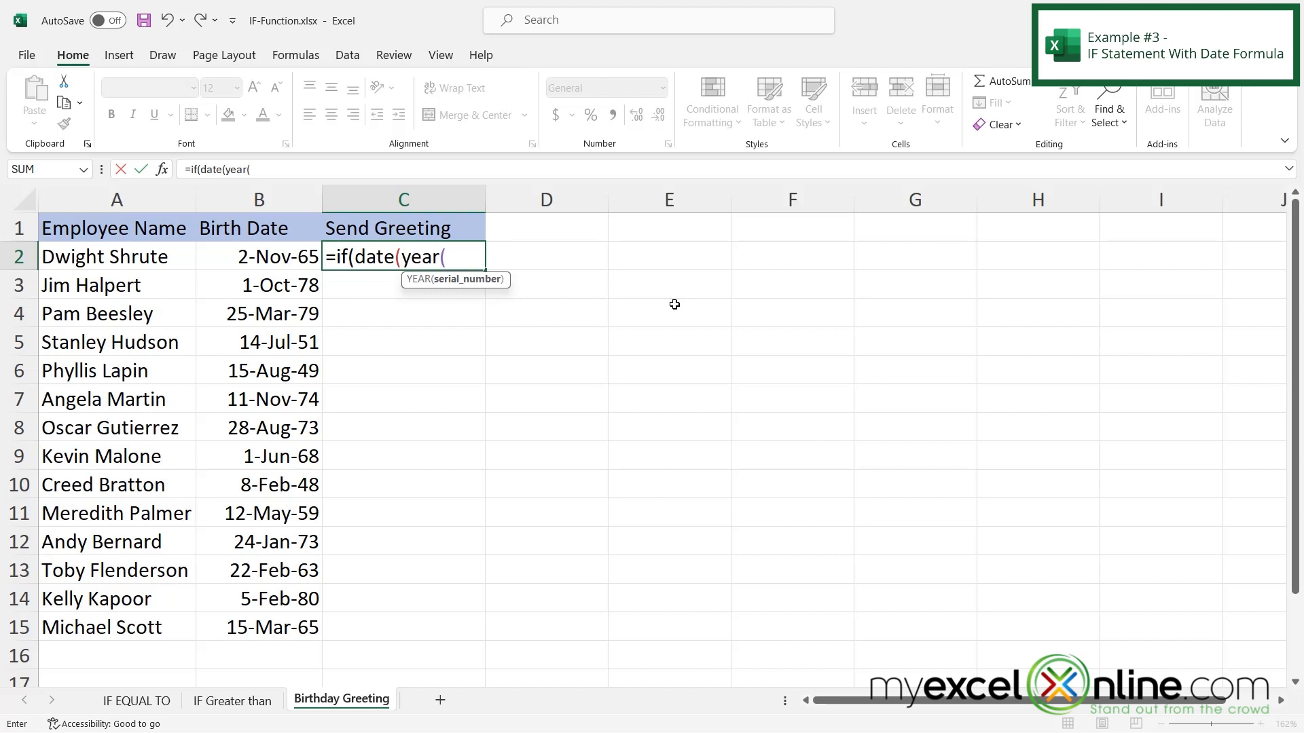
type("today")
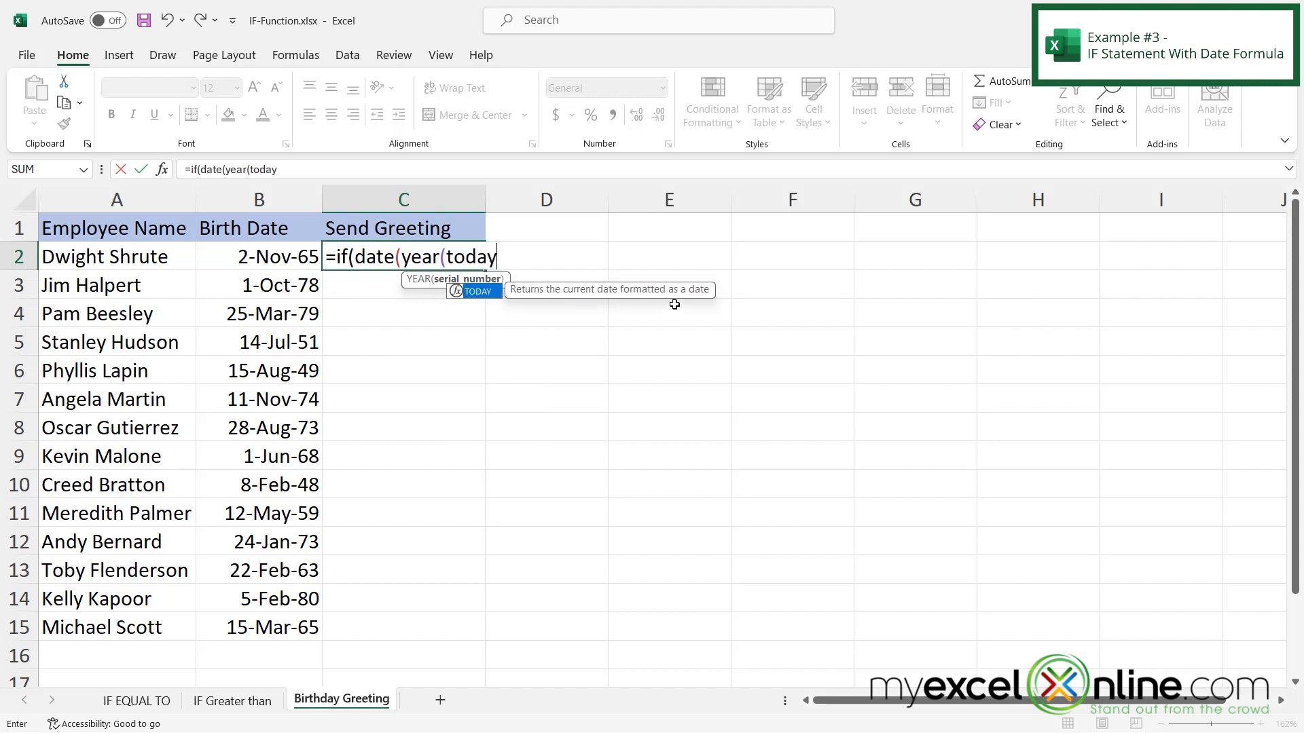
type("()")
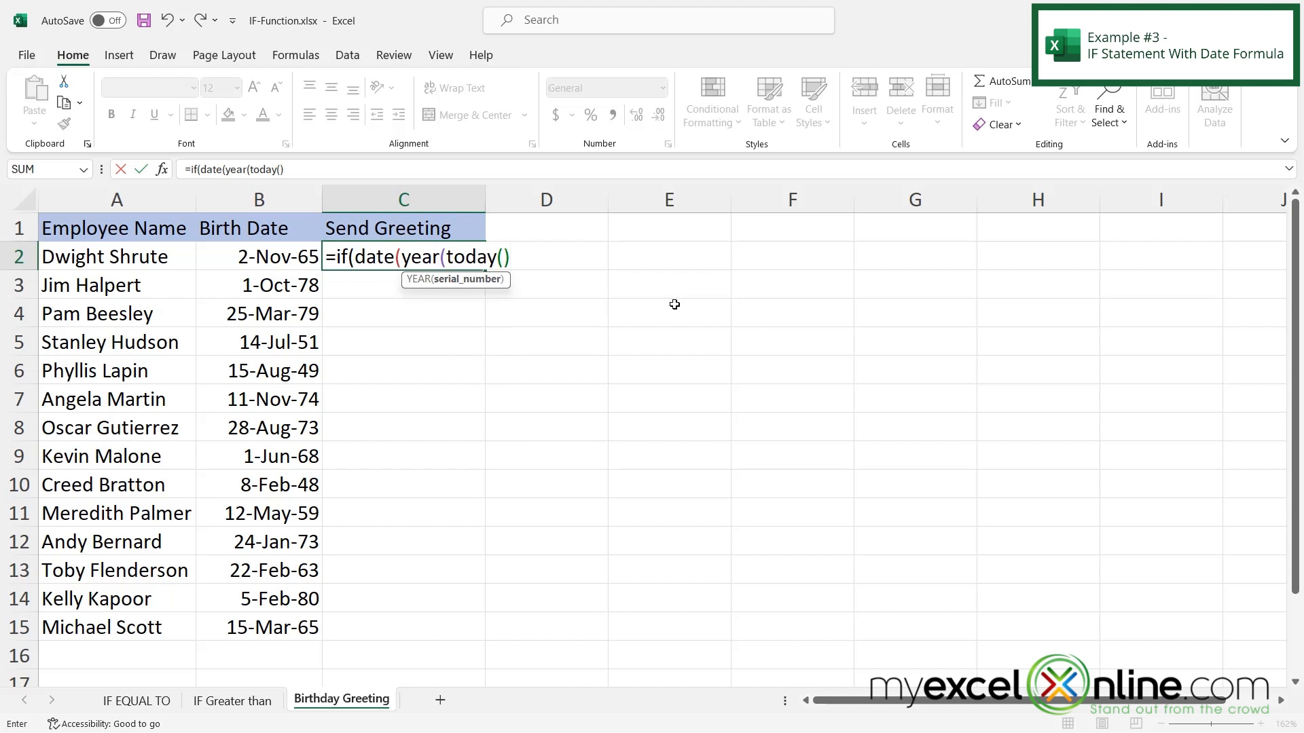
type(")")
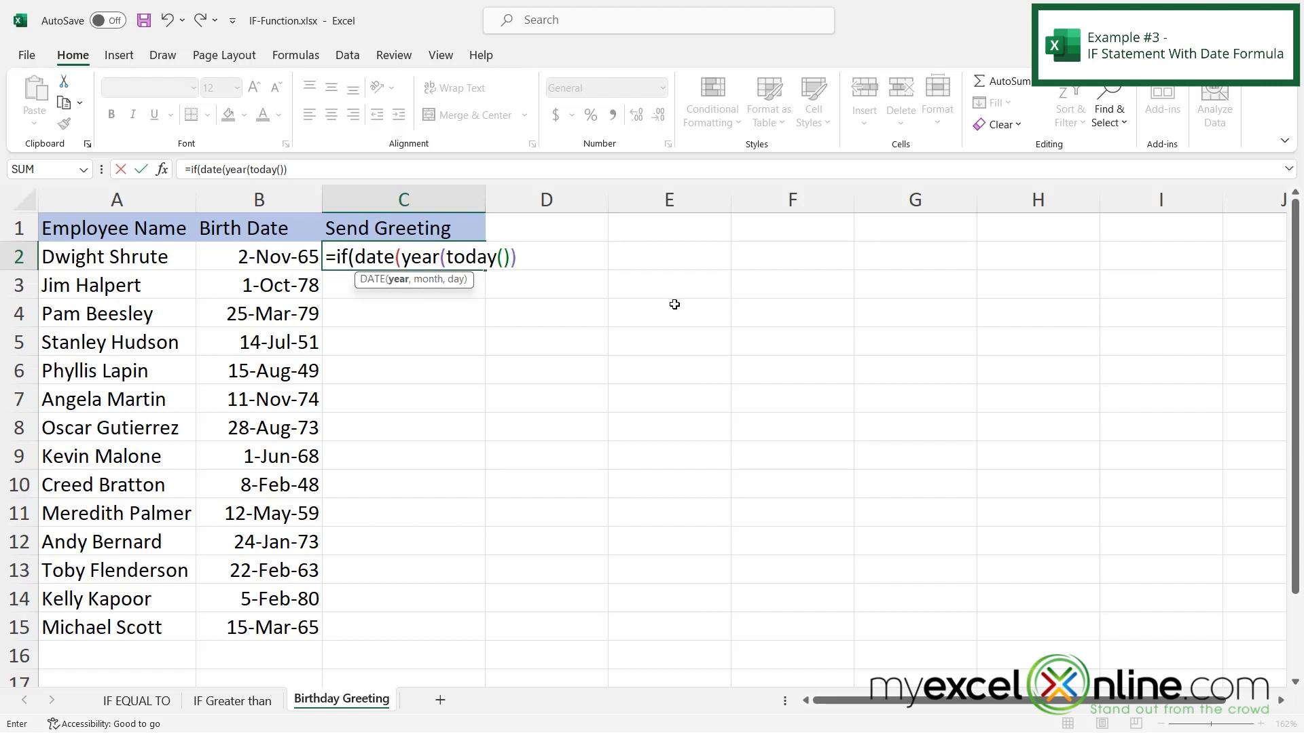
Complete the DATE function in the C2 formula with MONTH(B2) as the month and DAY(B2) as the day
type(",month")
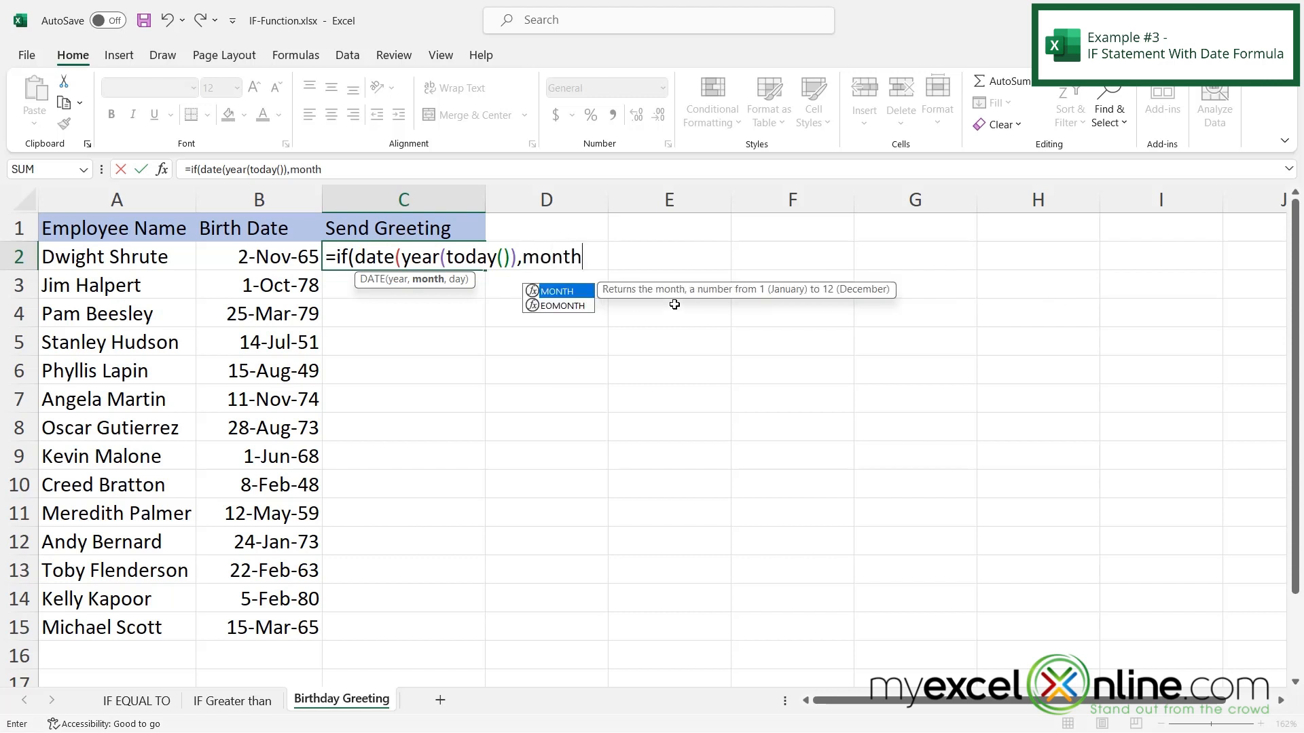
type("(")
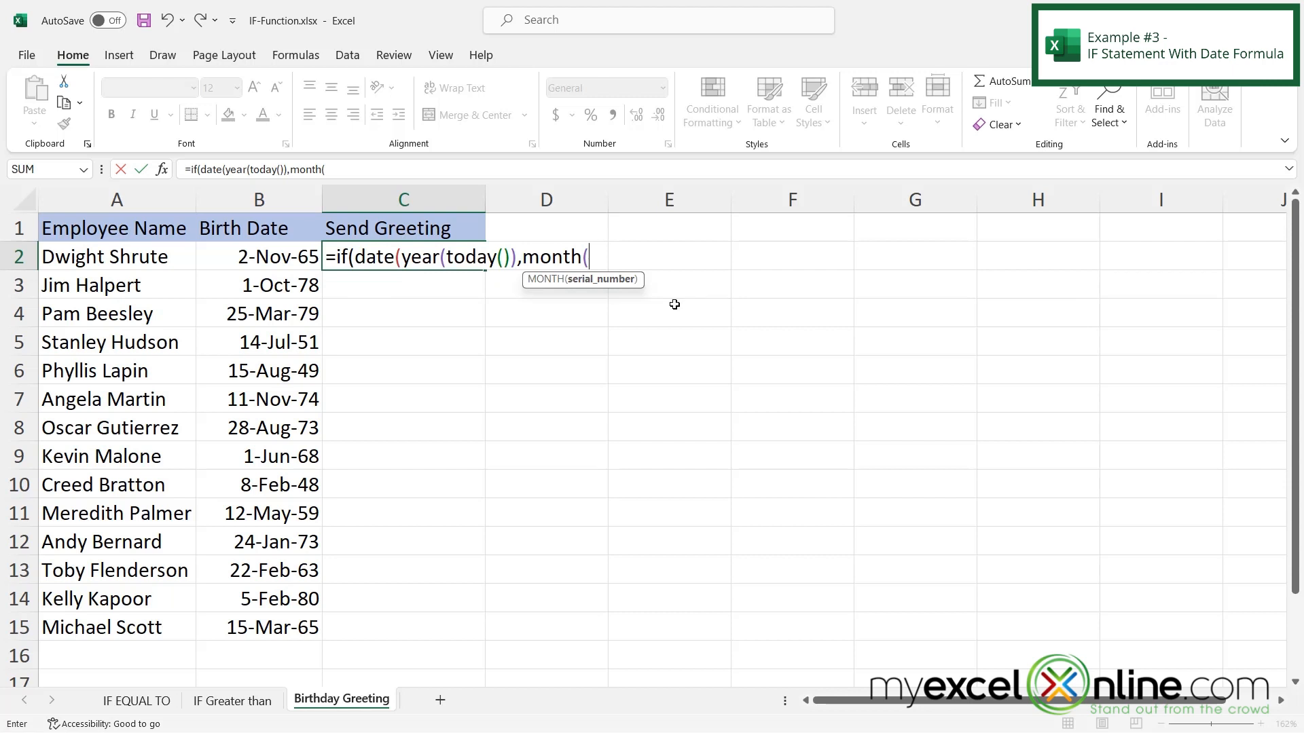
left_click(218, 256)
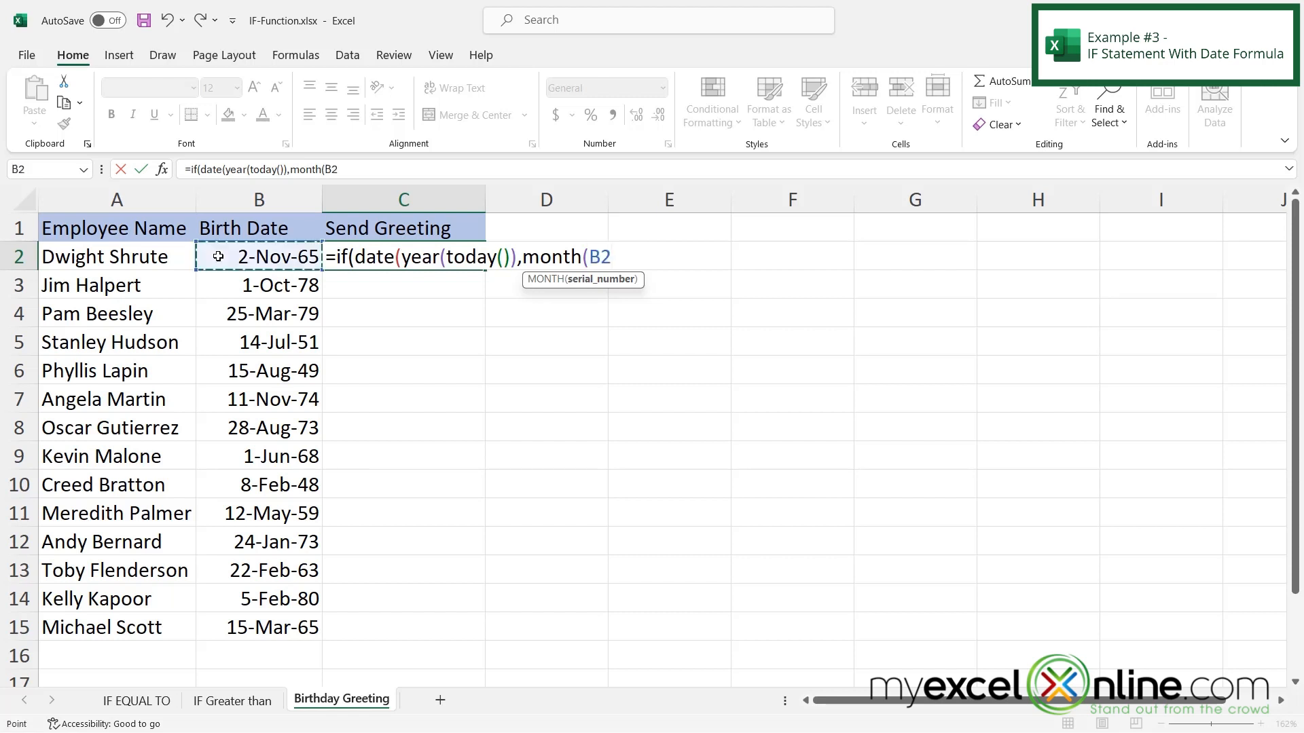
type(")")
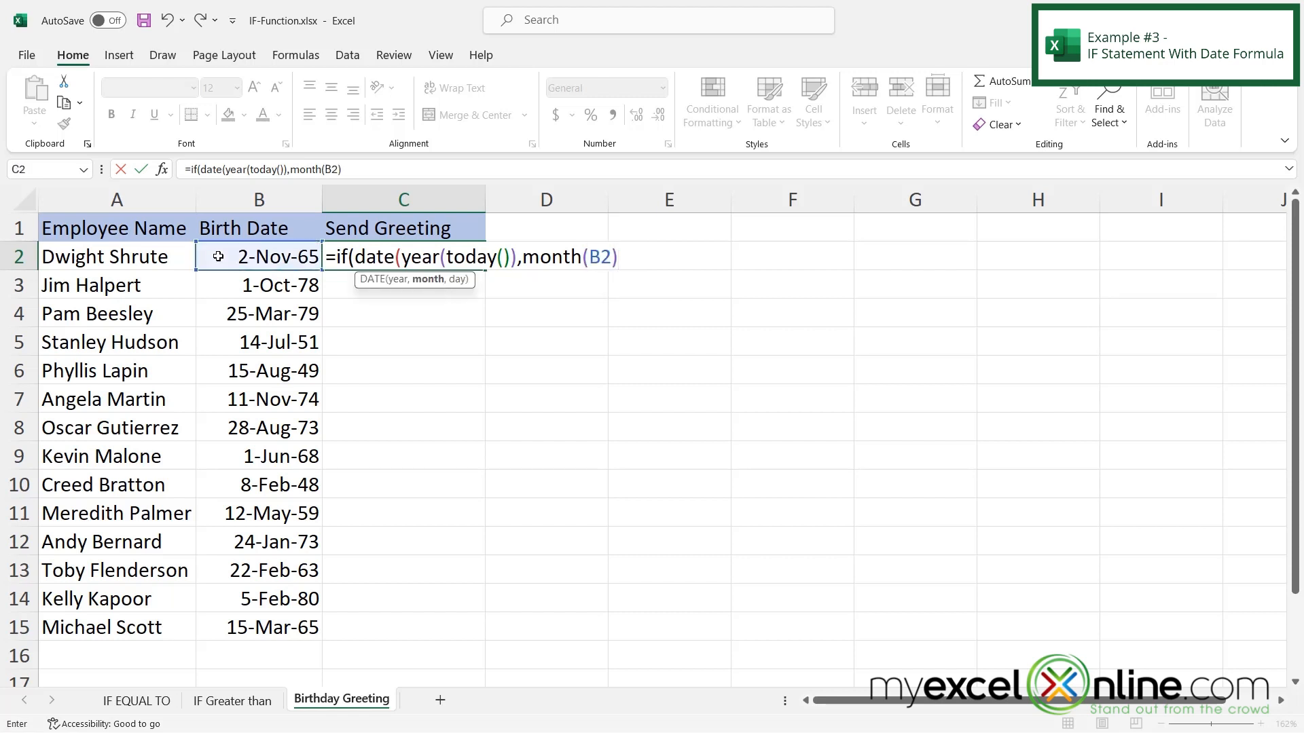
type(",day")
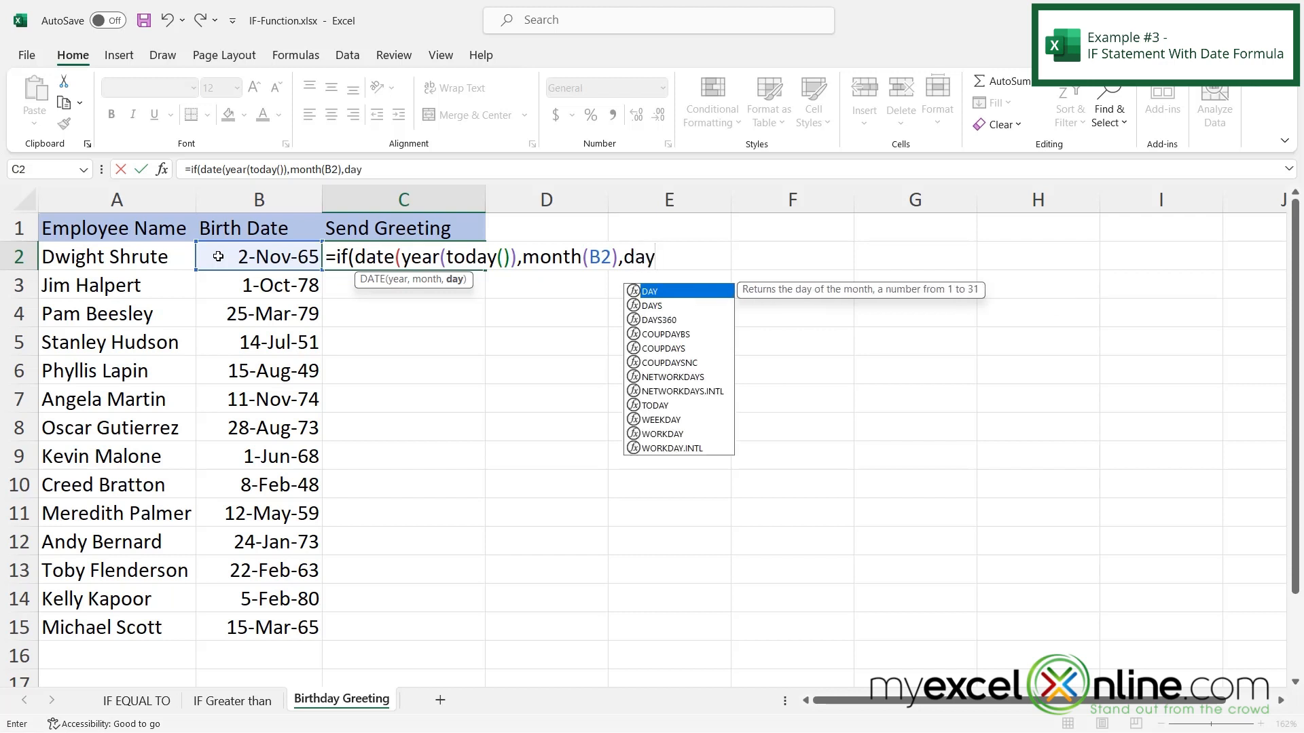
type("(")
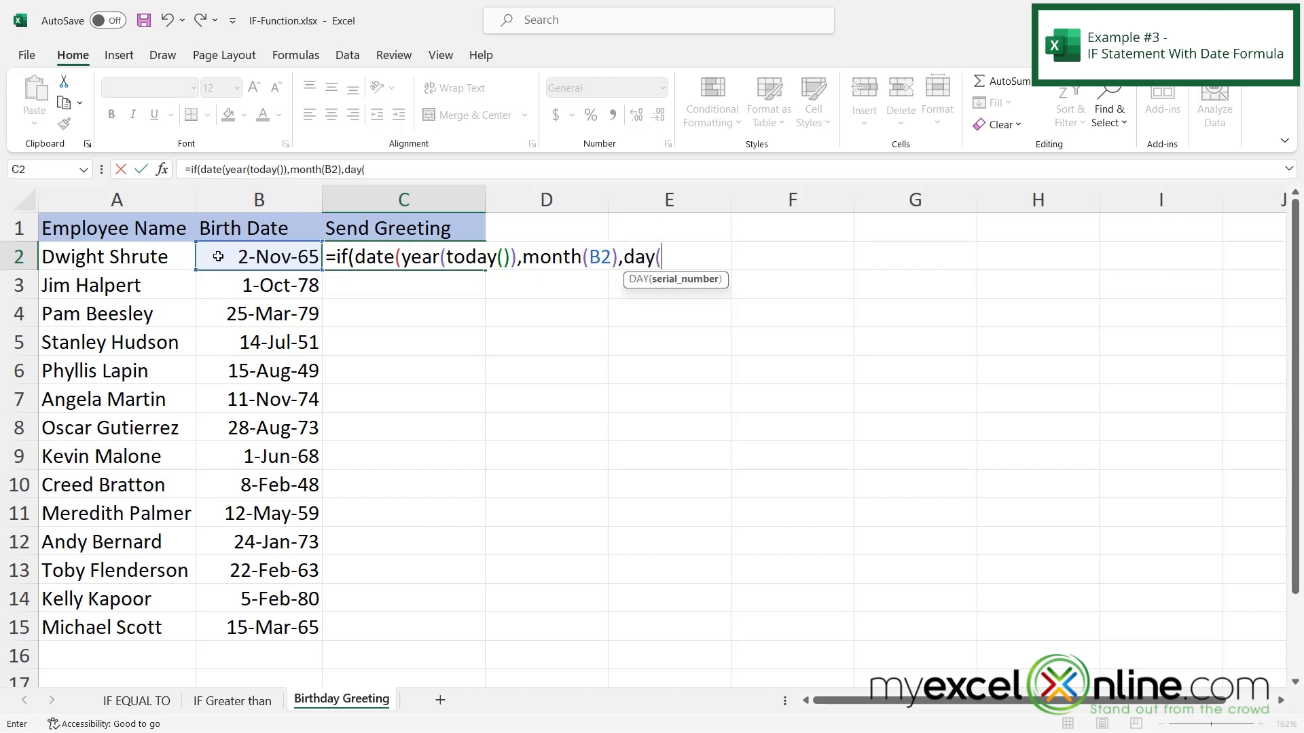
left_click(217, 256)
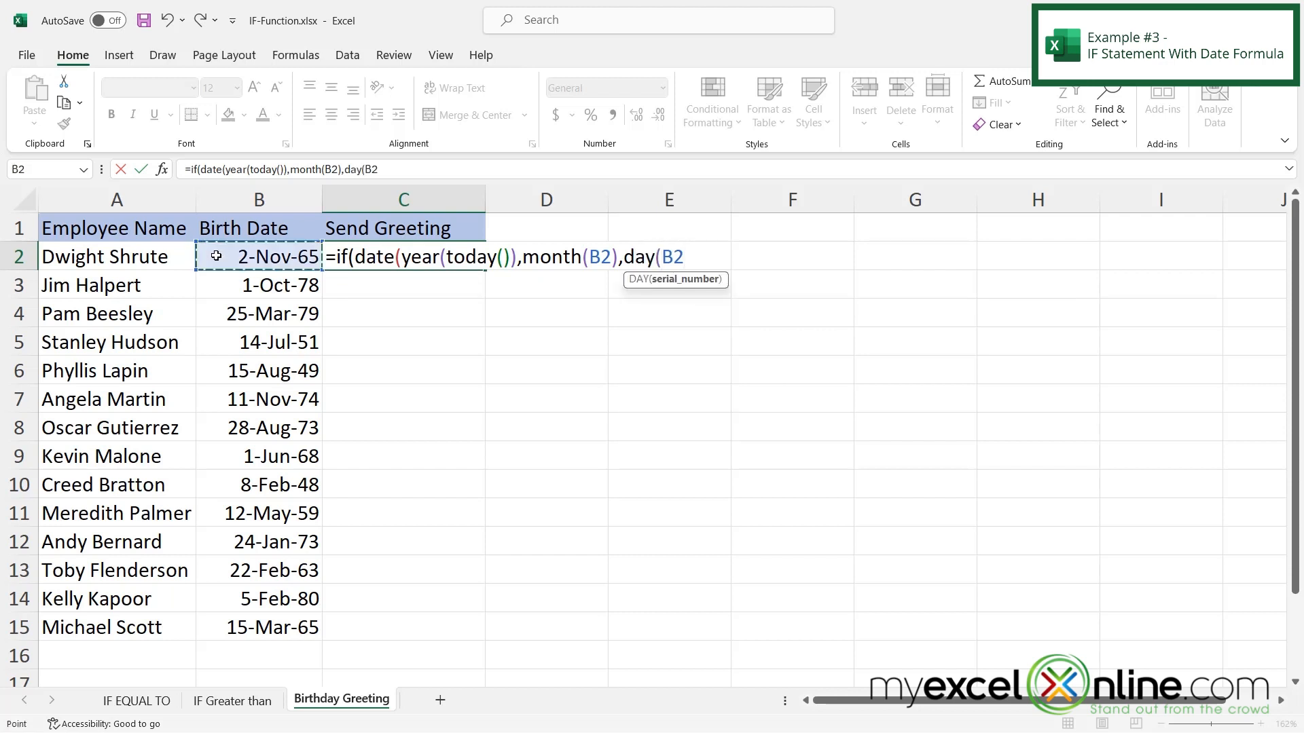
type(")")
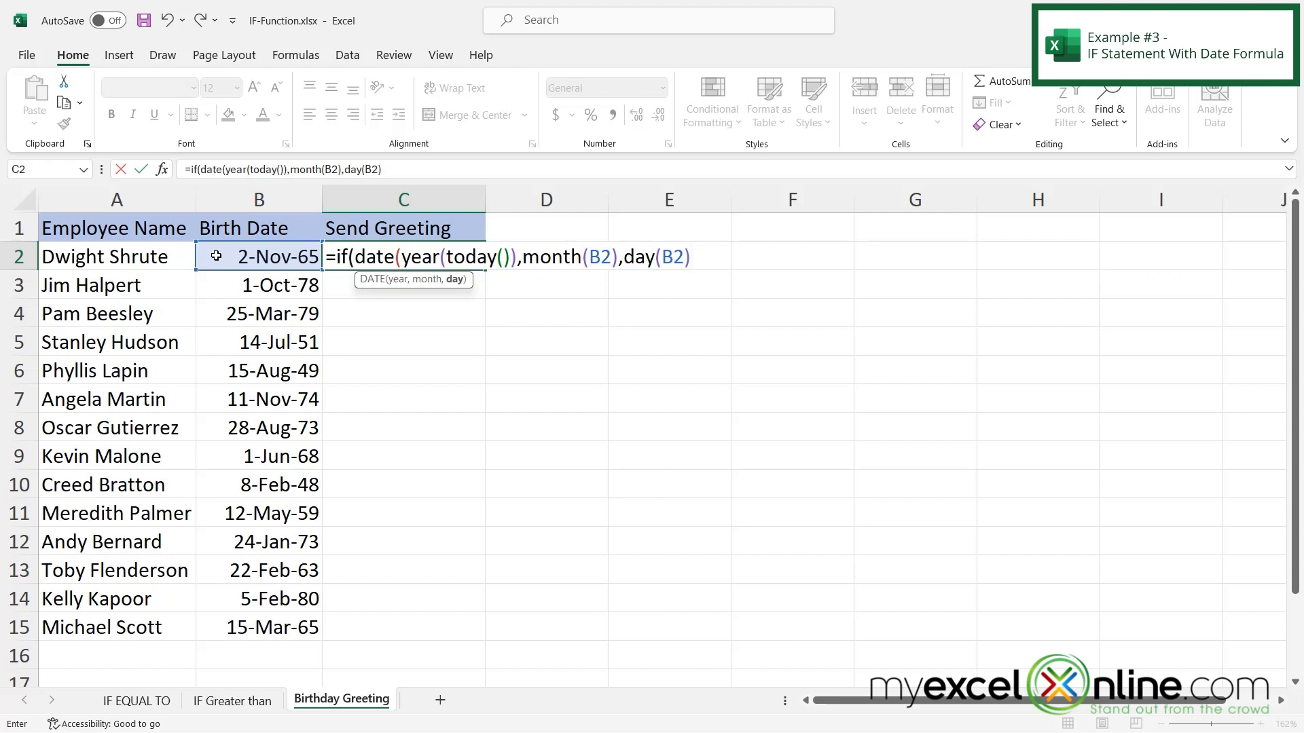
type(")")
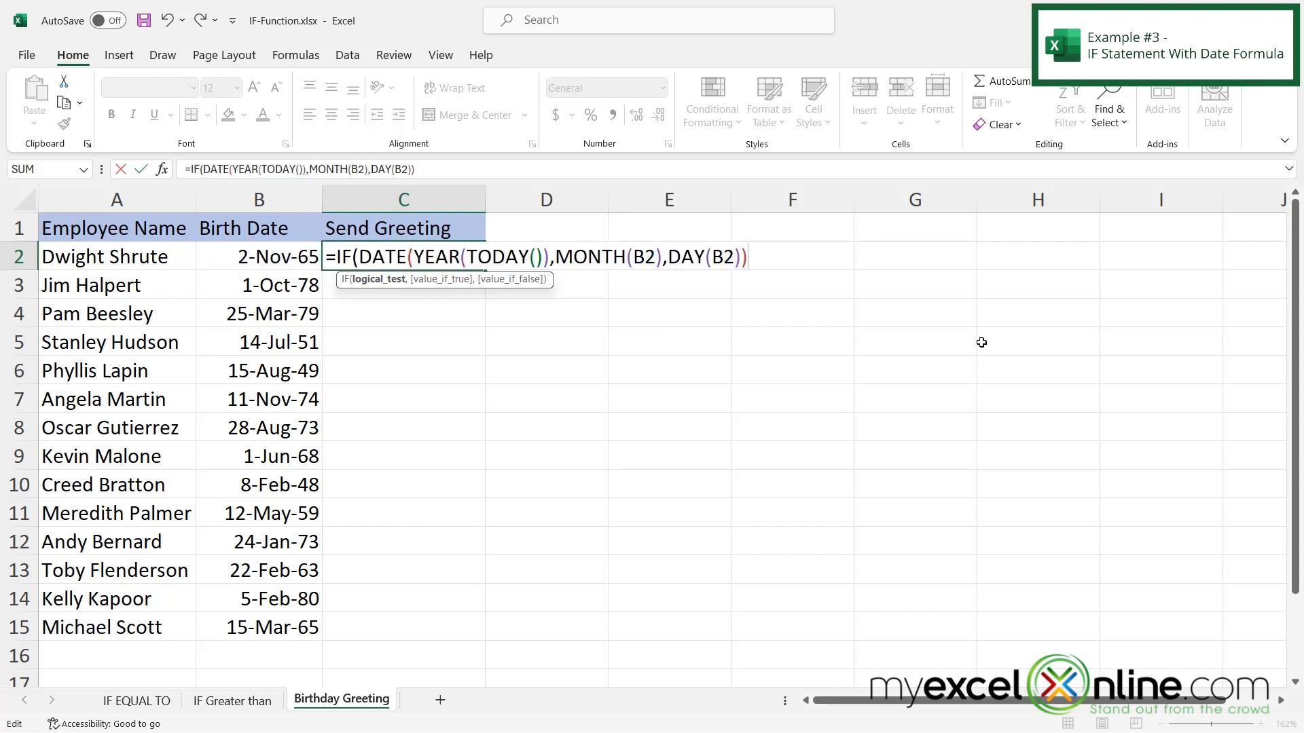
Finish the C2 IF formula by comparing the date with TODAY(), returning "Send Greeting" if true and "No Greeting" if false
type("=tod")
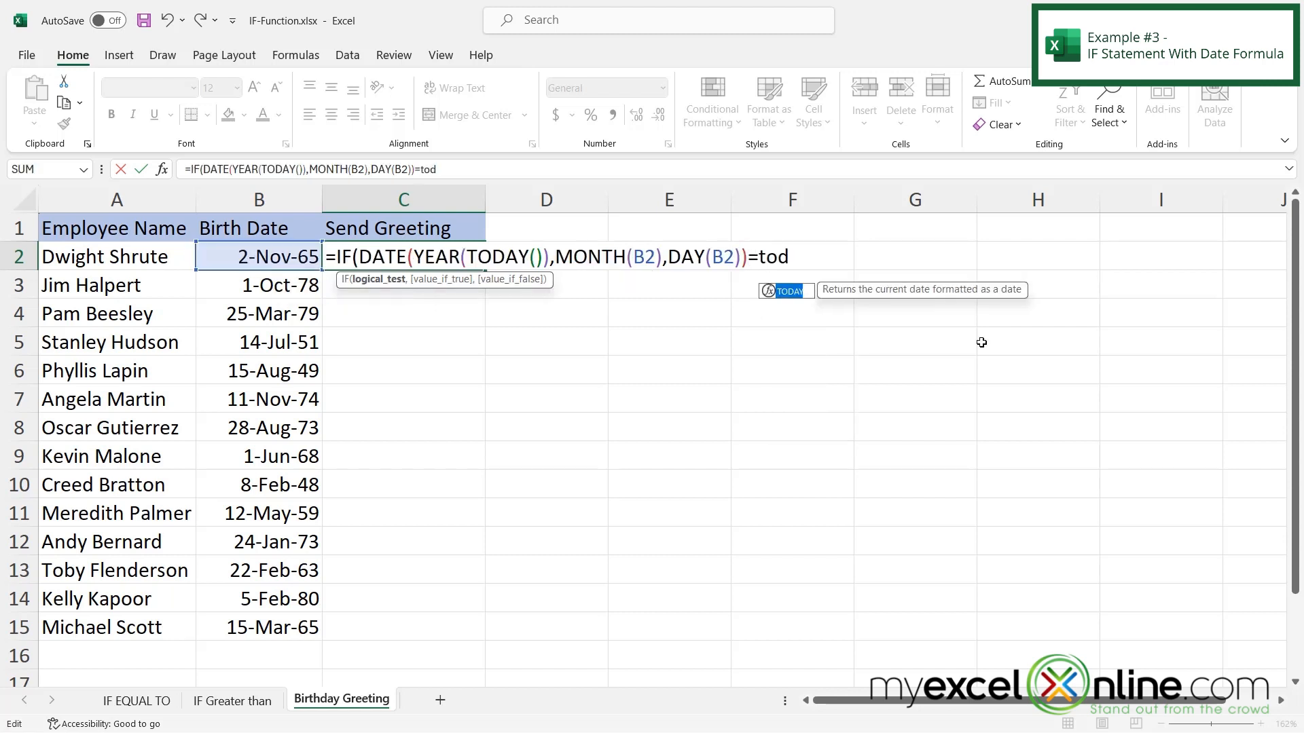
type("ay()")
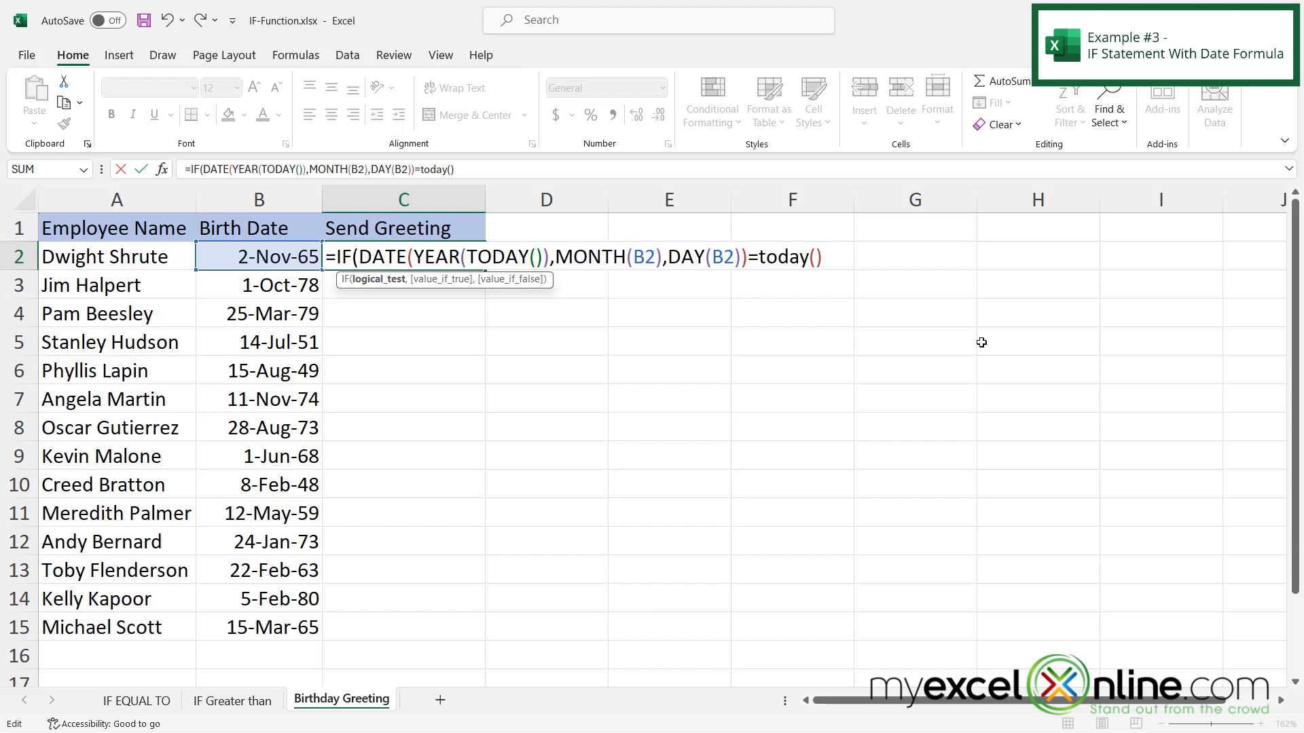
type(",")
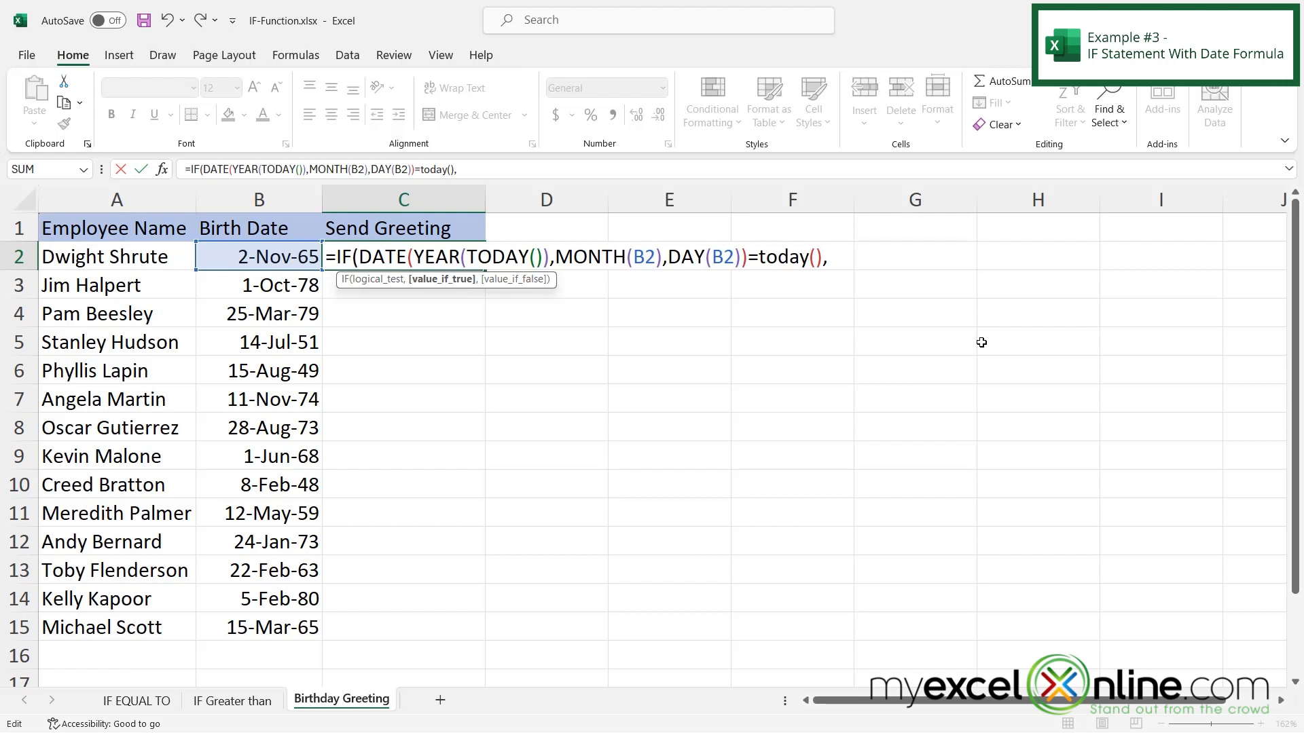
type("\"Send Greeting\"")
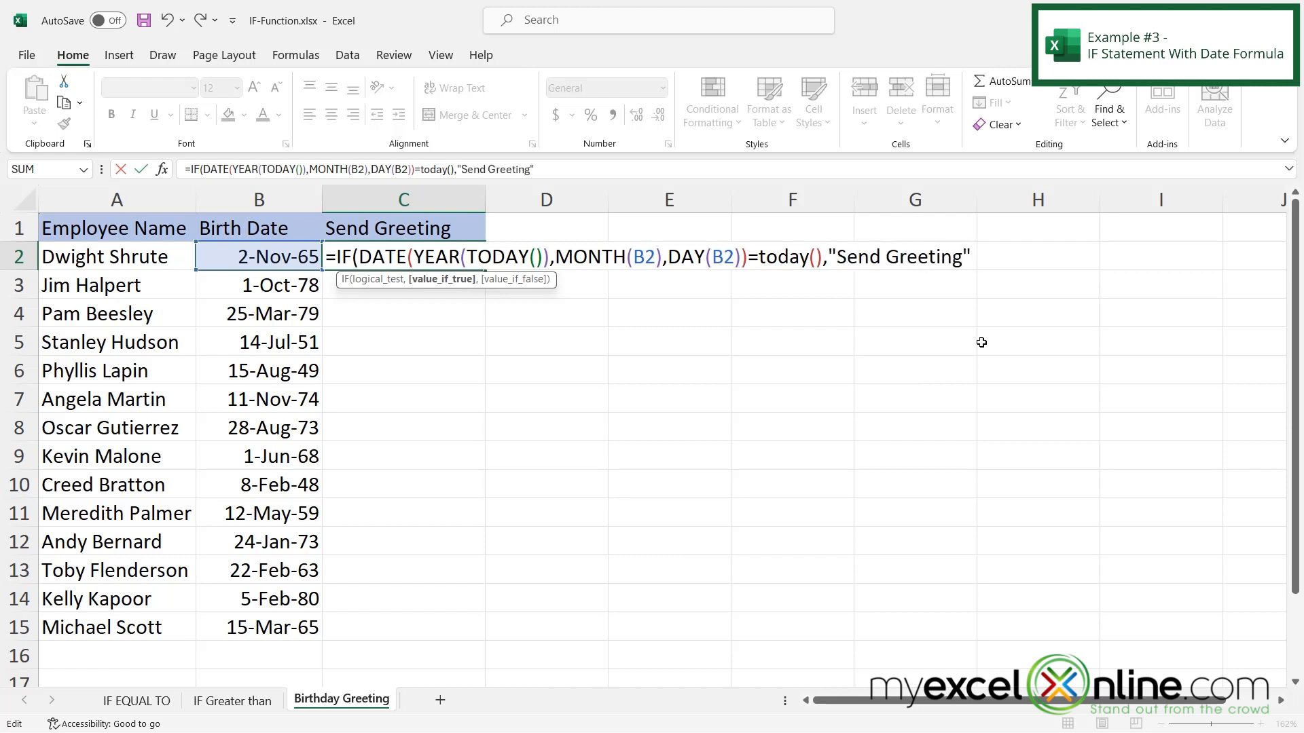
type(",")
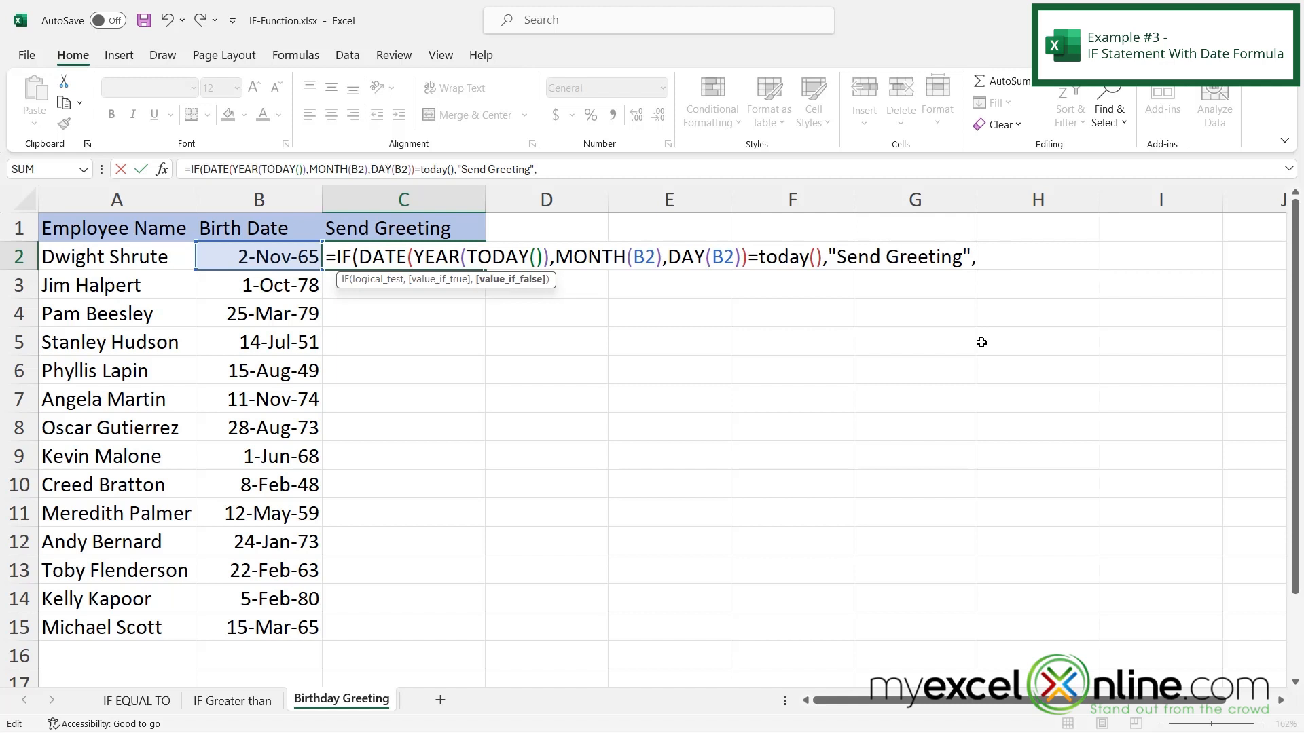
type("\"No Gr")
type("eeting\"")
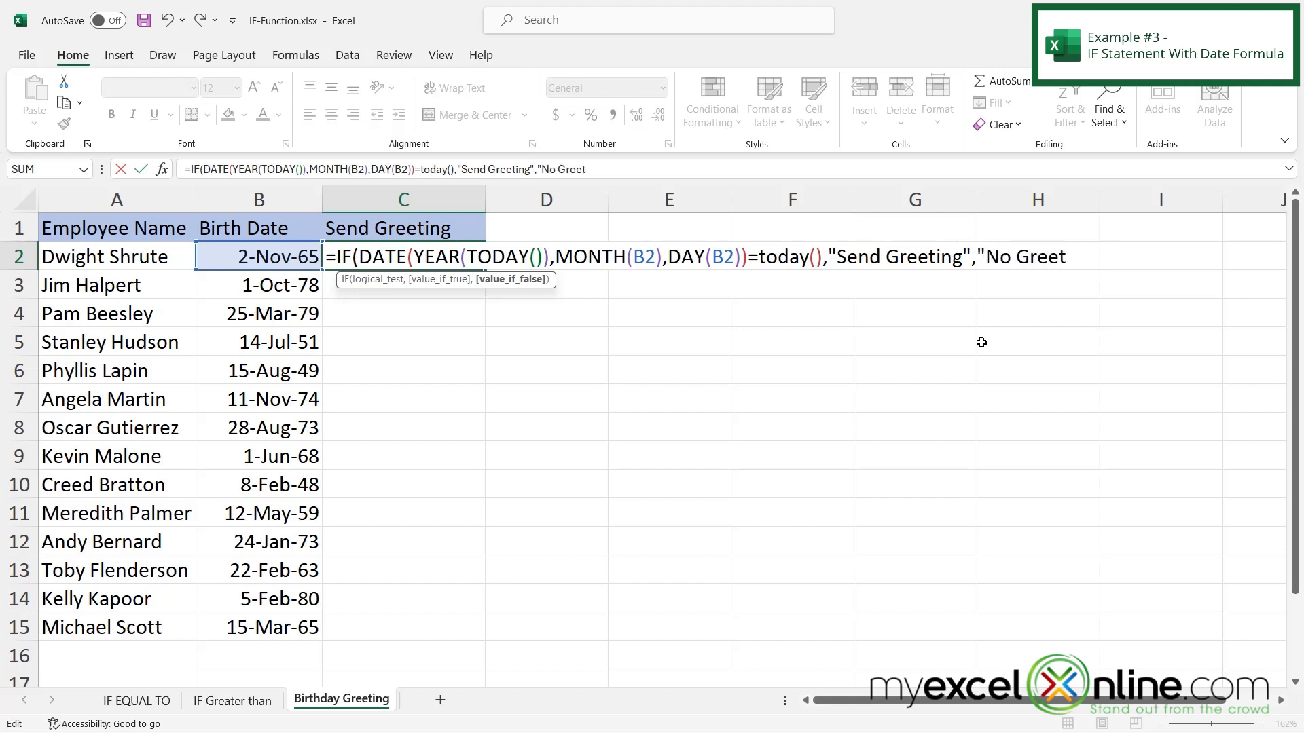
type(")")
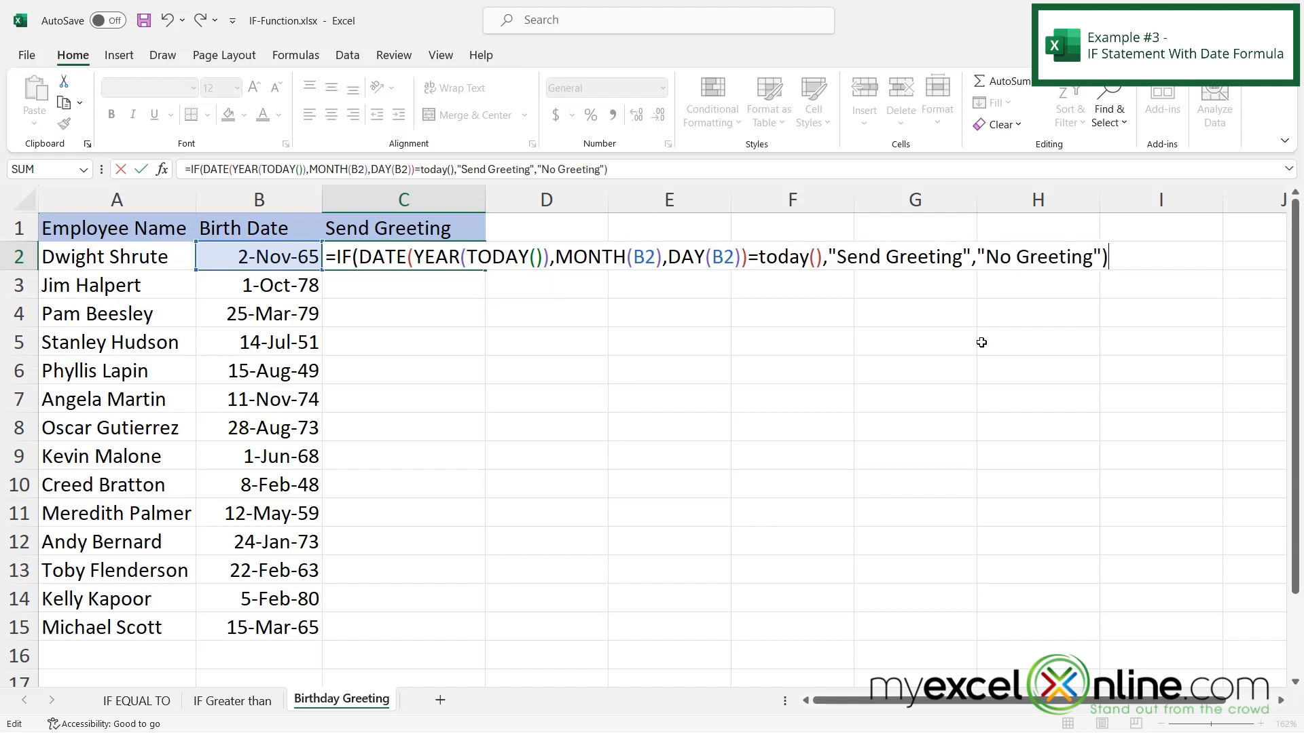
key("Return")
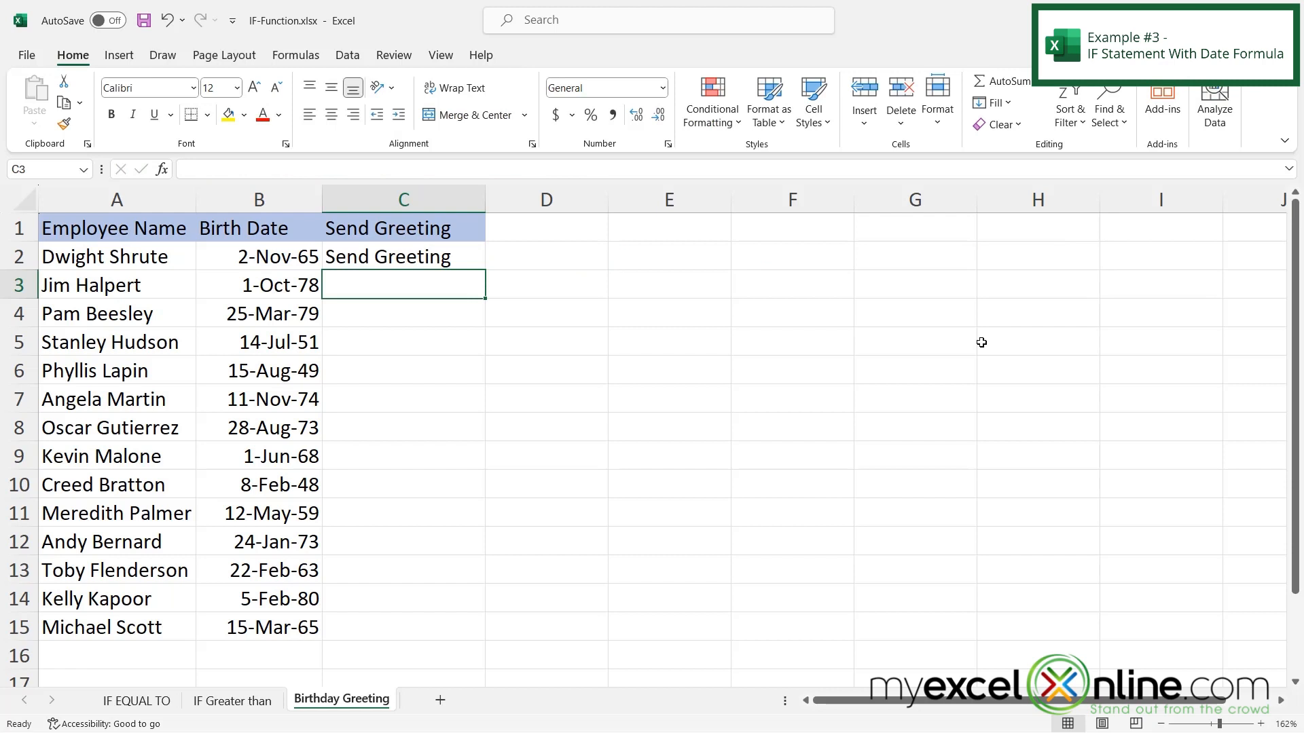
Fill the C2 formula down the Send Greeting column to row 15
left_click(367, 258)
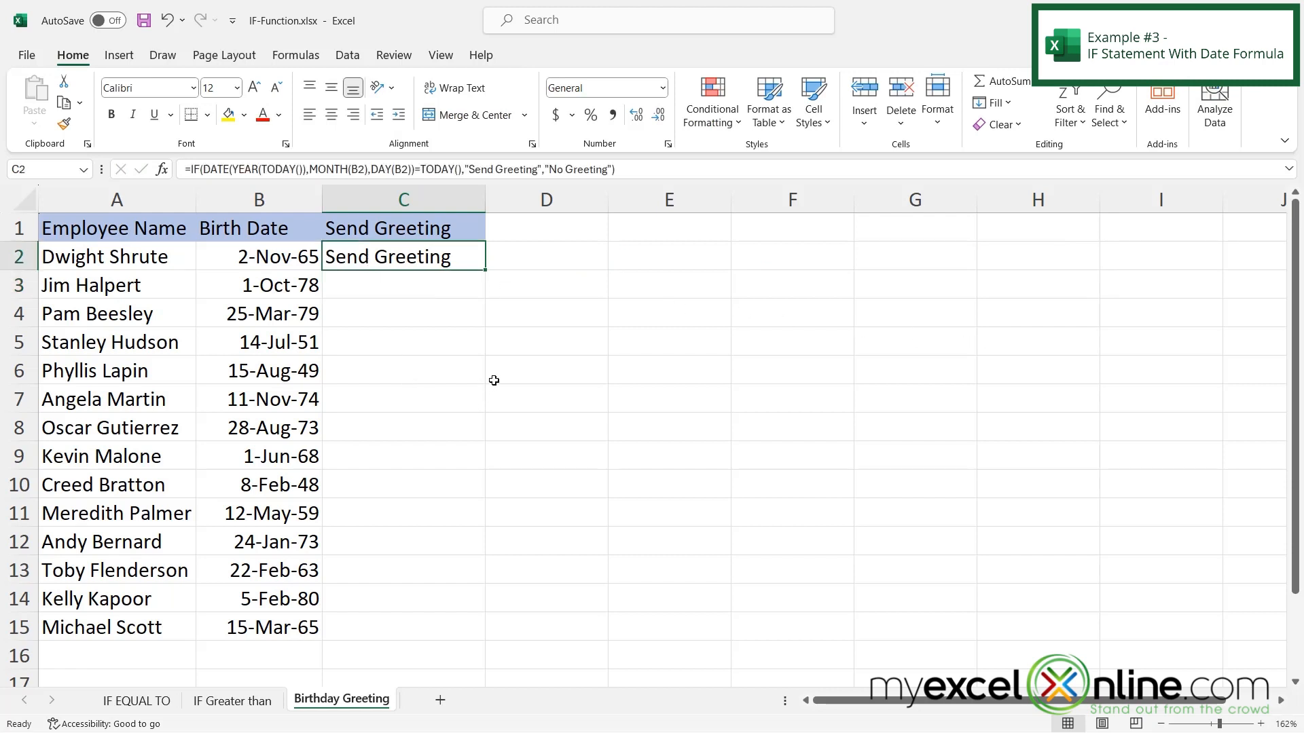
double_click(484, 272)
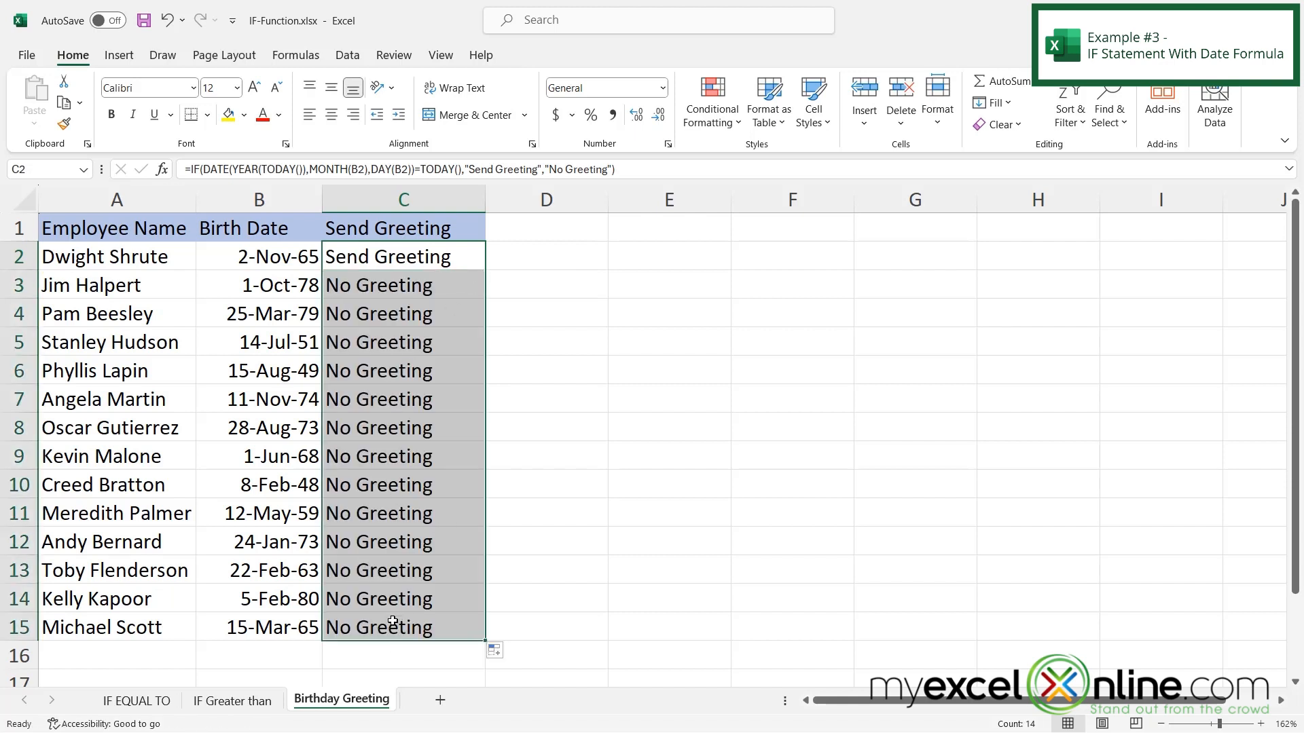